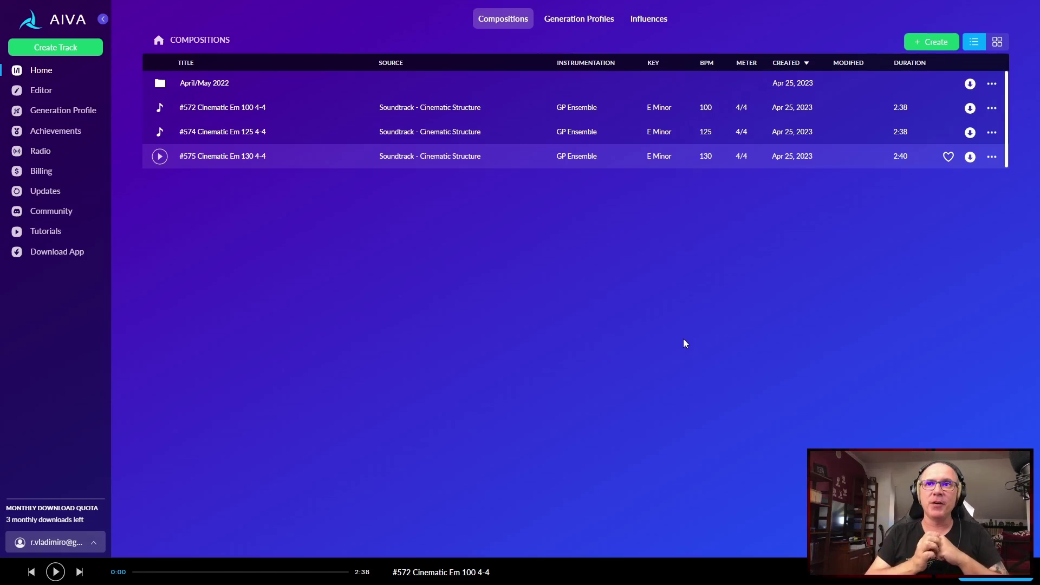
# - Browse the April/May 2022 folder, look inside folder 0480, and return to the folder list
pyautogui.click(161, 85)
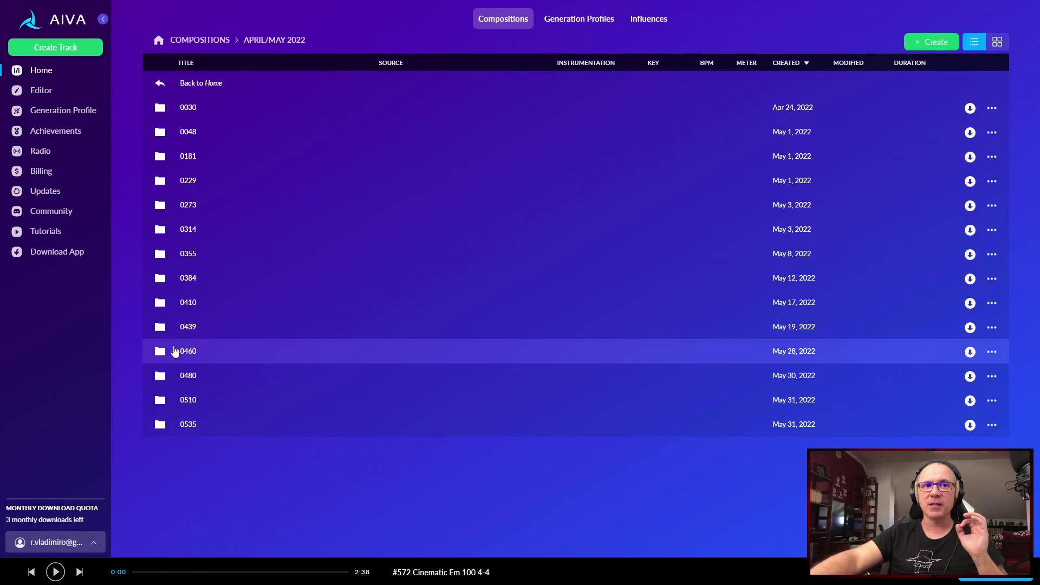
pyautogui.click(163, 376)
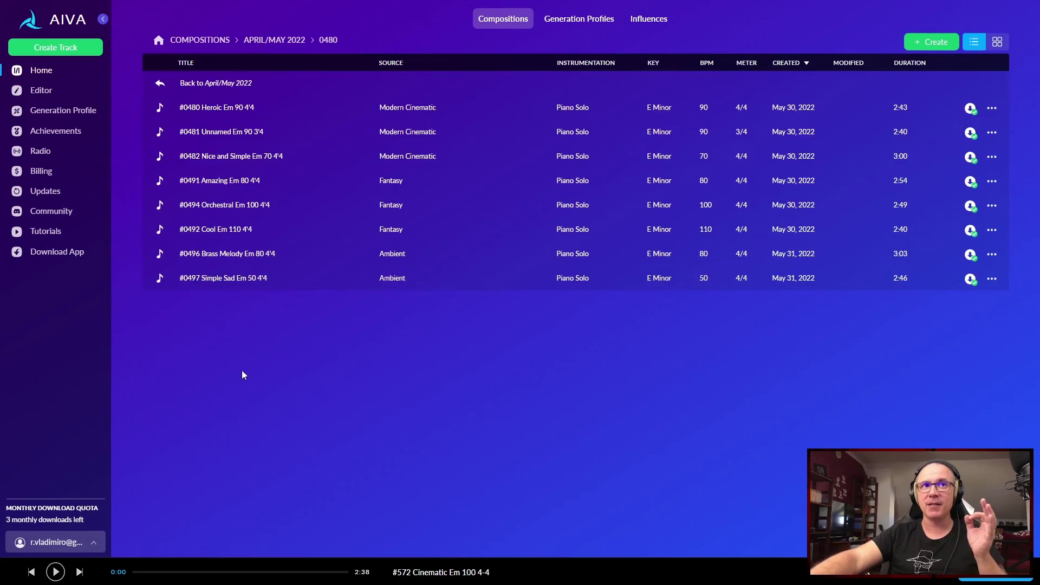
pyautogui.click(160, 84)
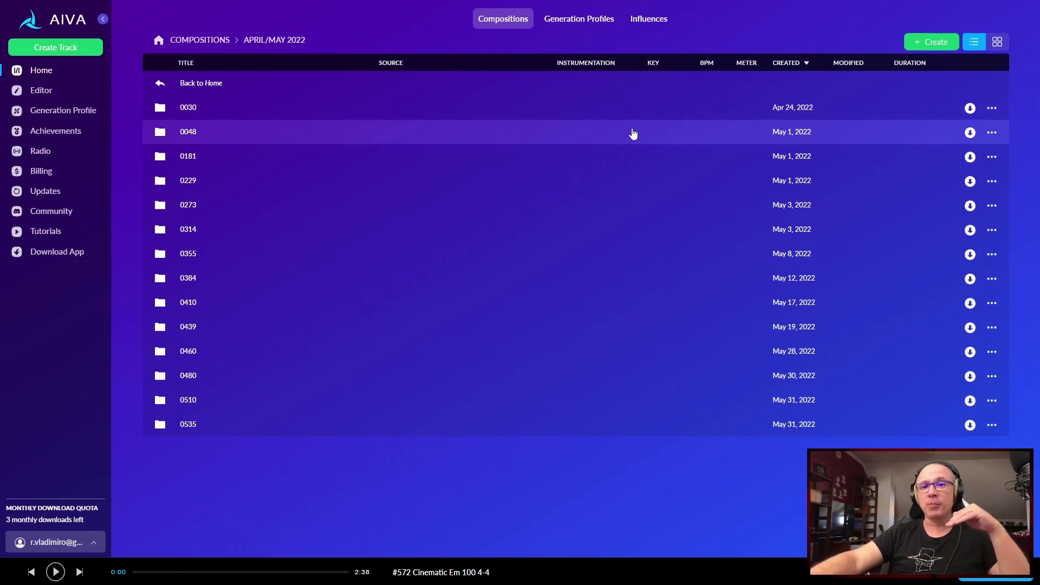
# - Start a new composition and choose the Modern Cinematic preset style
pyautogui.click(936, 46)
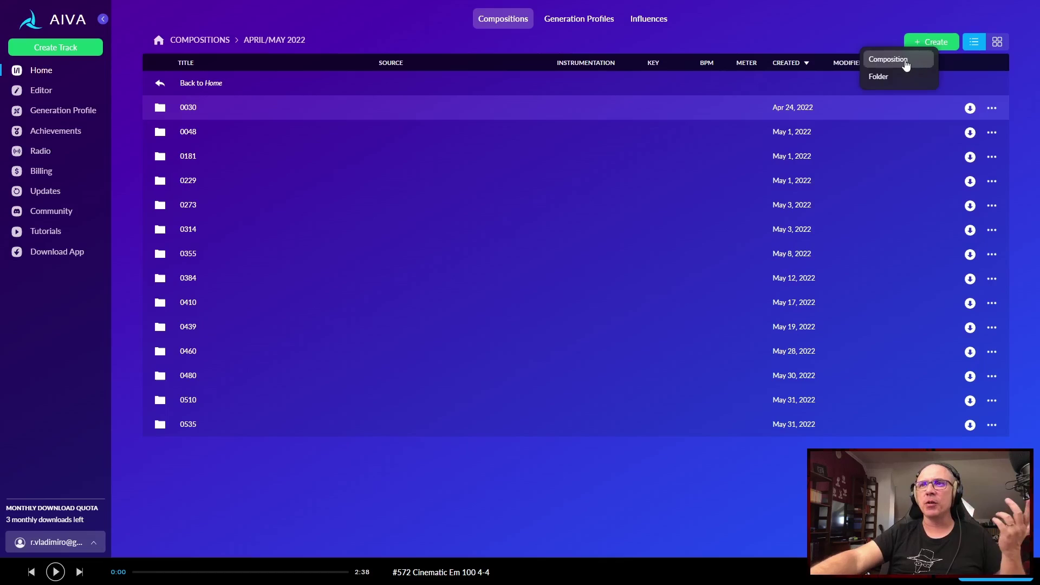
pyautogui.click(905, 59)
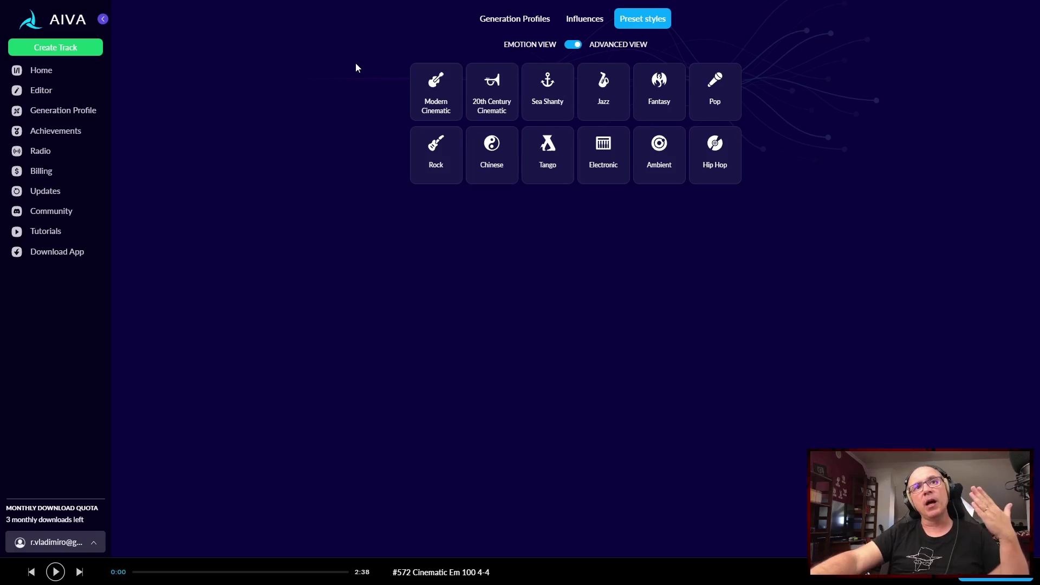
pyautogui.moveTo(481, 89)
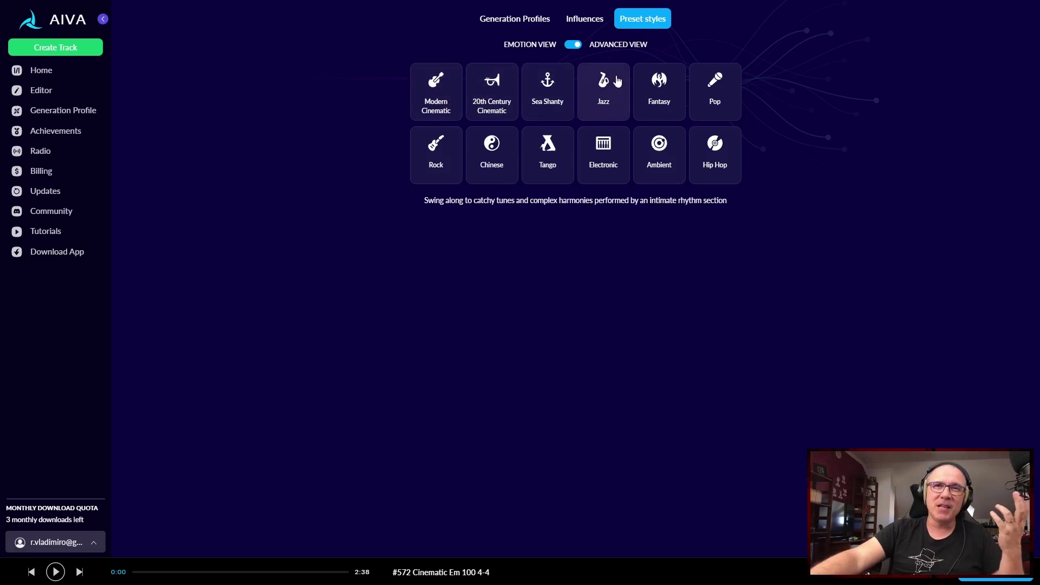
pyautogui.moveTo(659, 93)
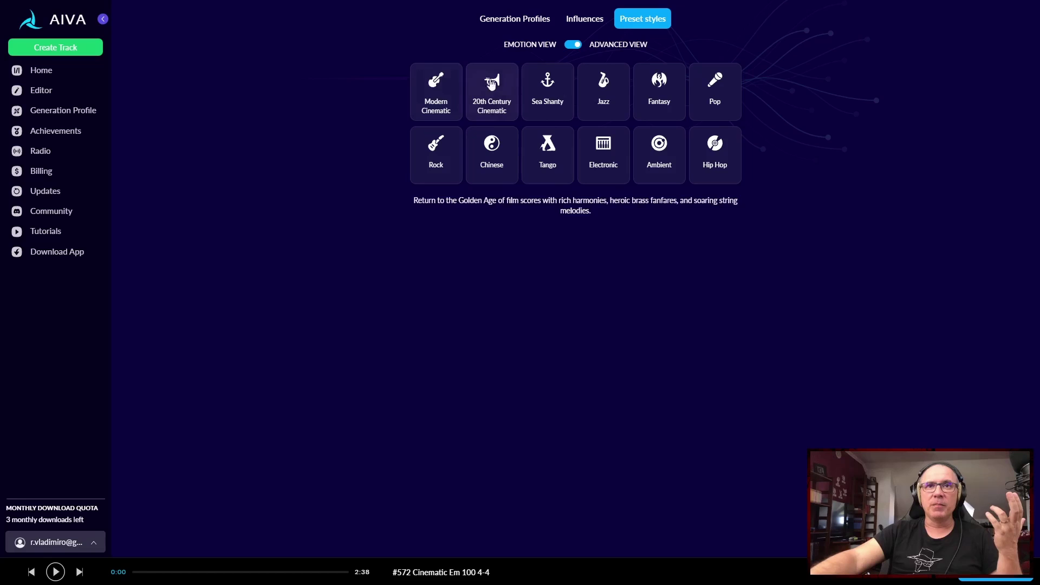
pyautogui.click(440, 89)
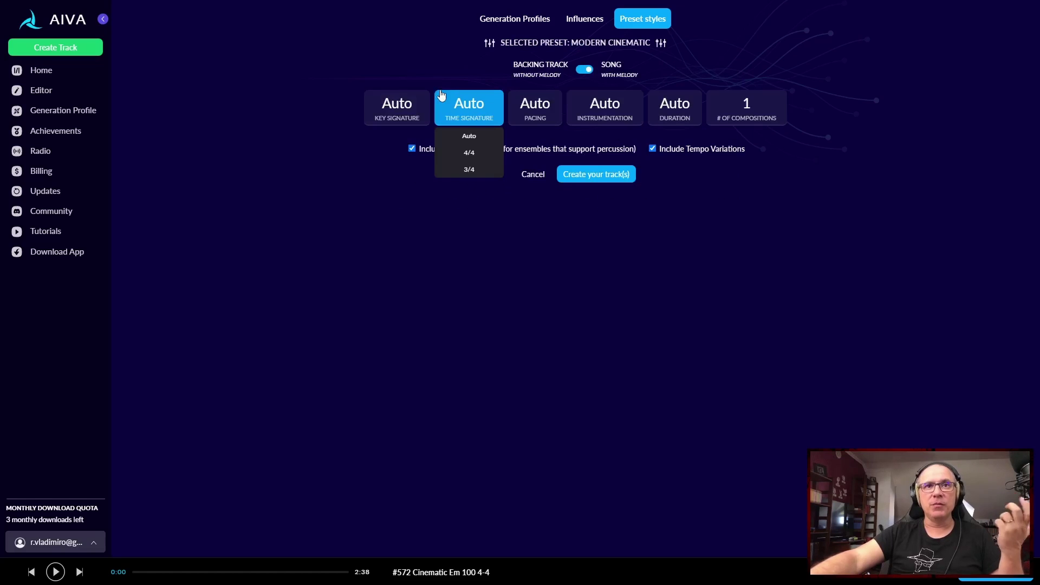
# - Review the time signature and pacing options, leaving them on Auto
pyautogui.moveTo(396, 105)
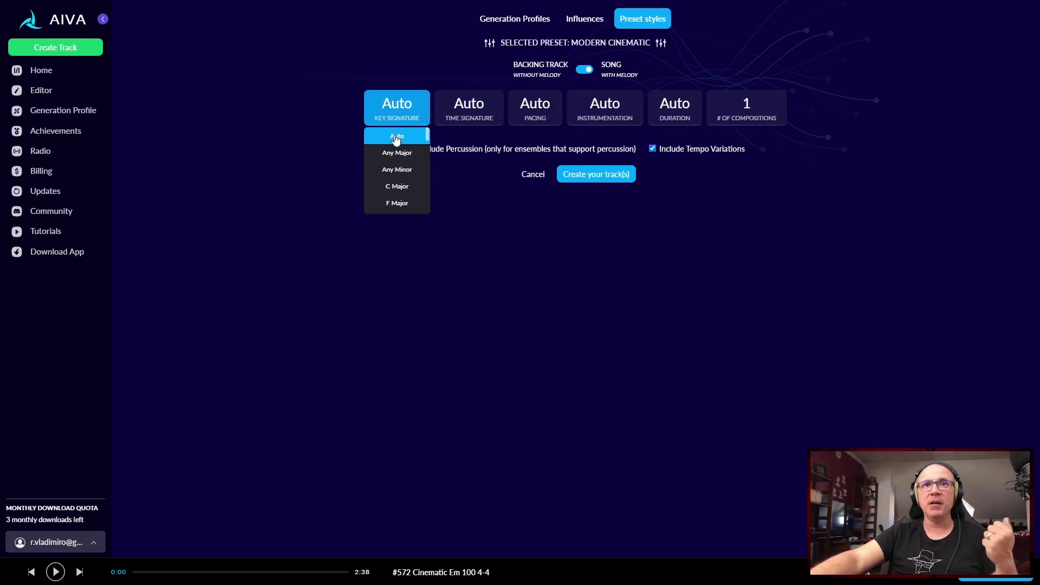
pyautogui.click(467, 111)
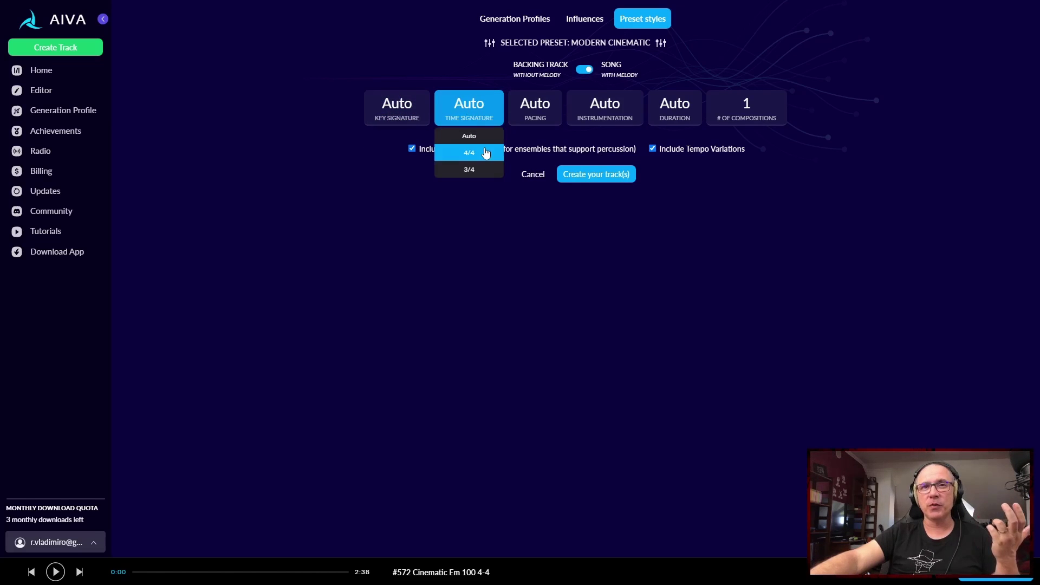
pyautogui.click(527, 114)
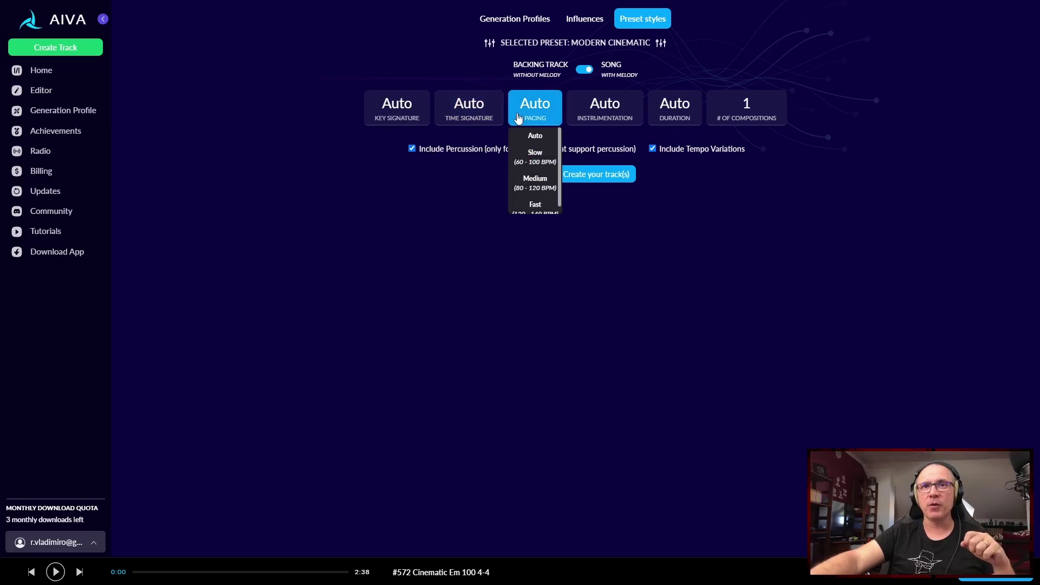
pyautogui.scroll(-1, 543, 169)
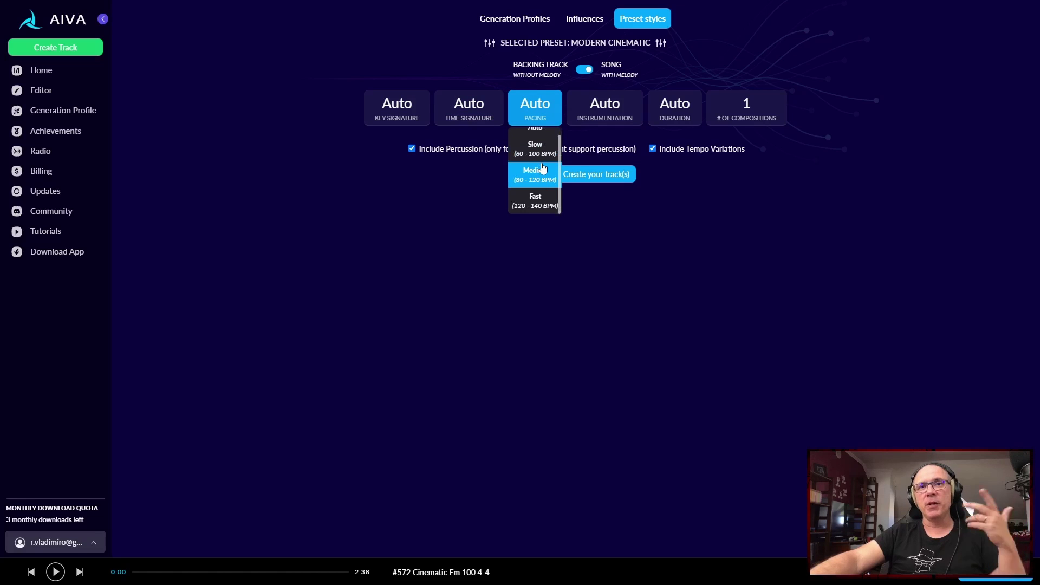
pyautogui.click(582, 108)
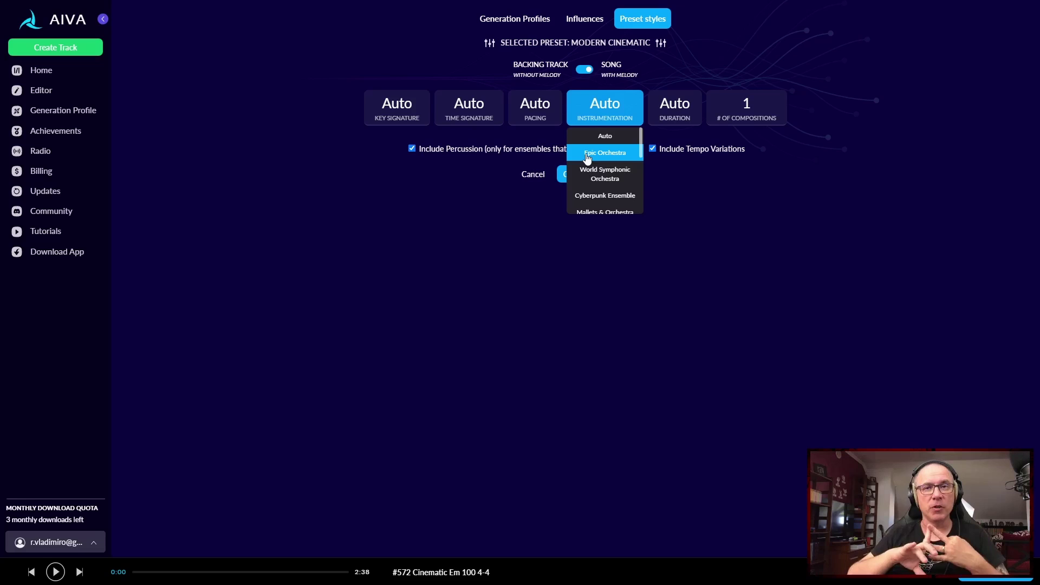
pyautogui.scroll(-5, 588, 157)
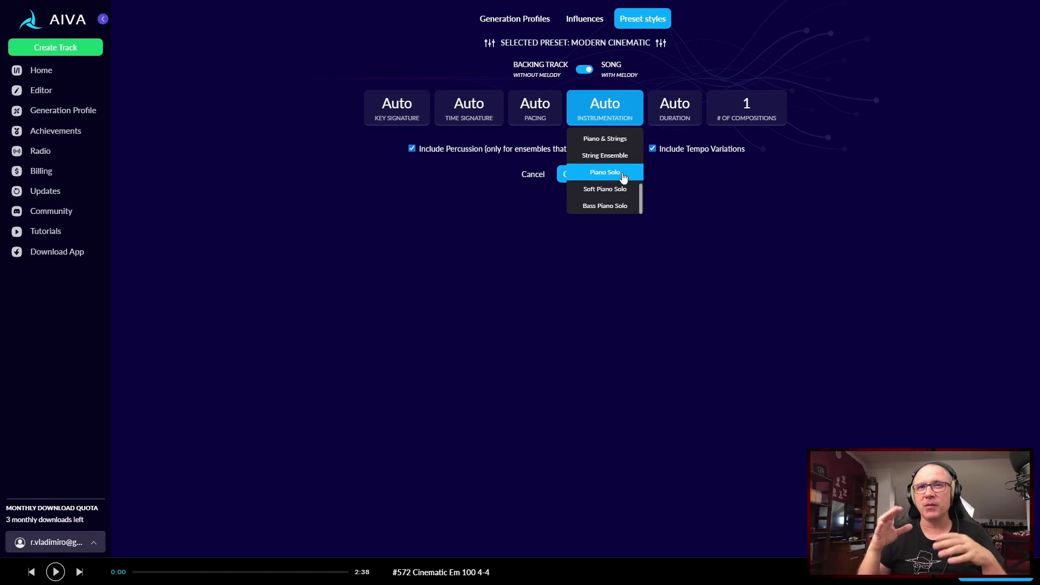
pyautogui.scroll(5, 624, 178)
pyautogui.scroll(-5, 624, 178)
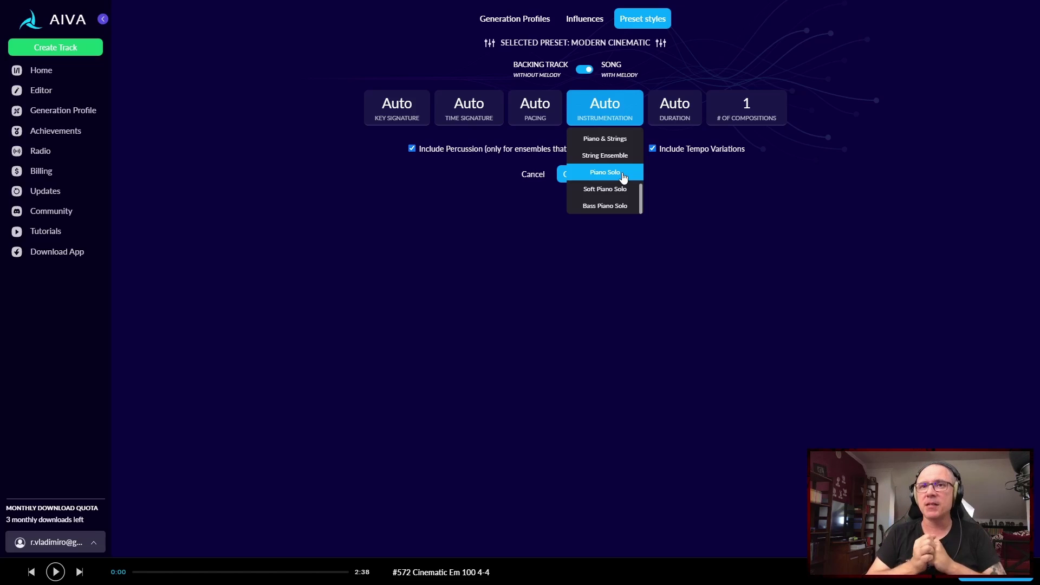
pyautogui.scroll(5, 624, 177)
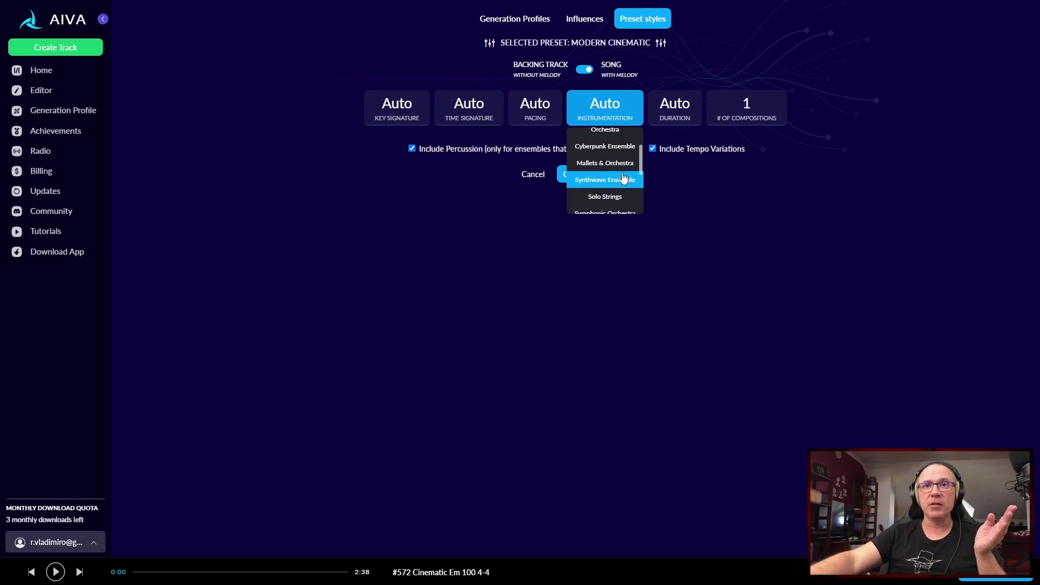
pyautogui.scroll(-2, 623, 178)
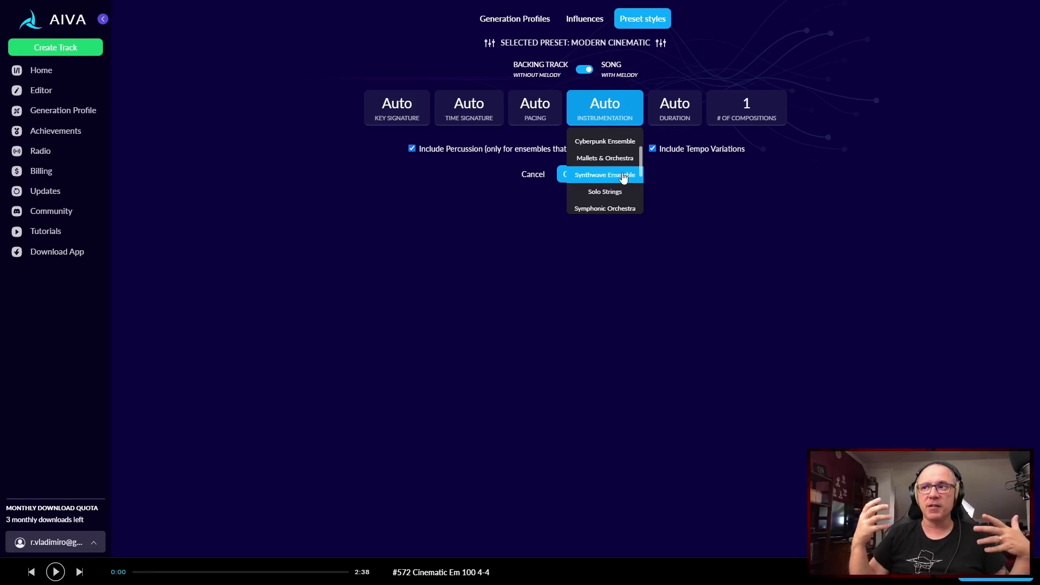
pyautogui.scroll(-3, 623, 177)
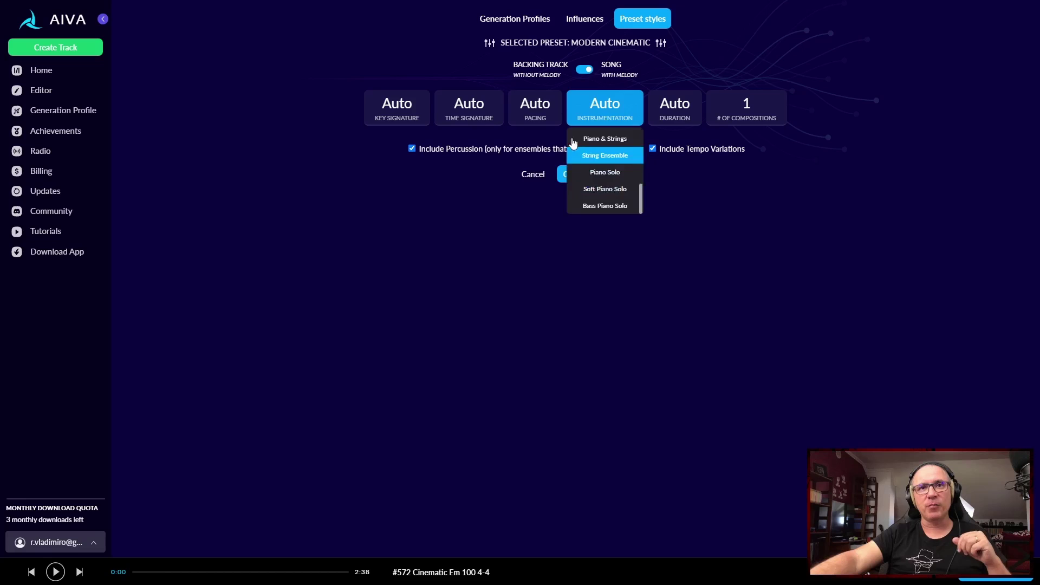
pyautogui.click(548, 121)
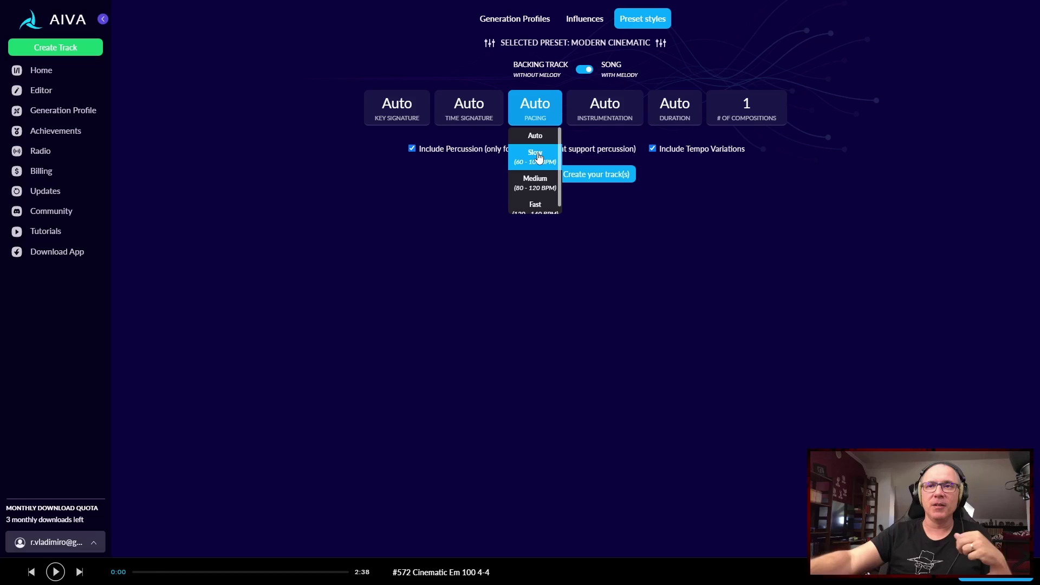
pyautogui.click(669, 214)
pyautogui.click(675, 106)
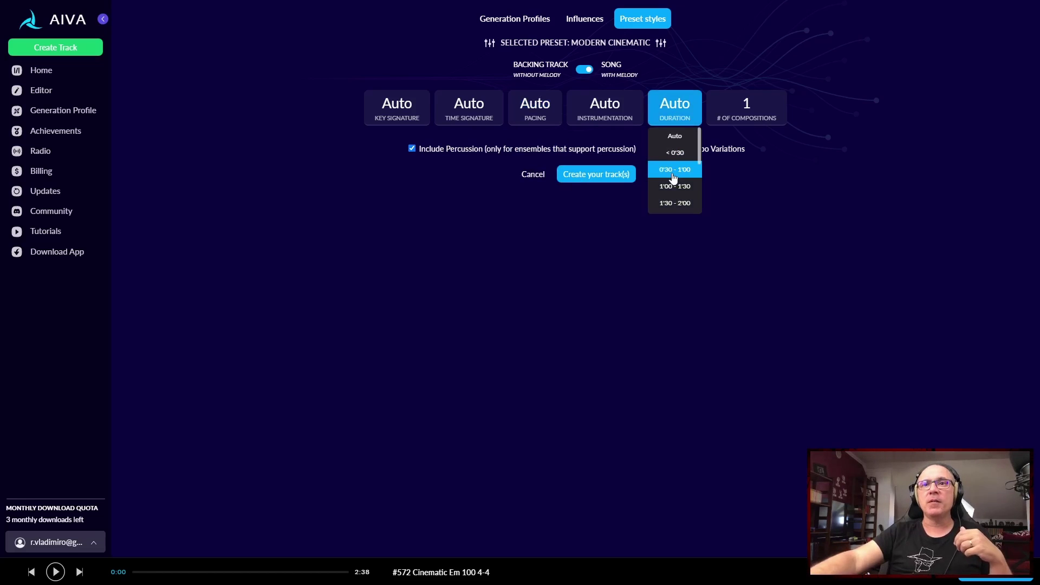
pyautogui.scroll(-1, 678, 184)
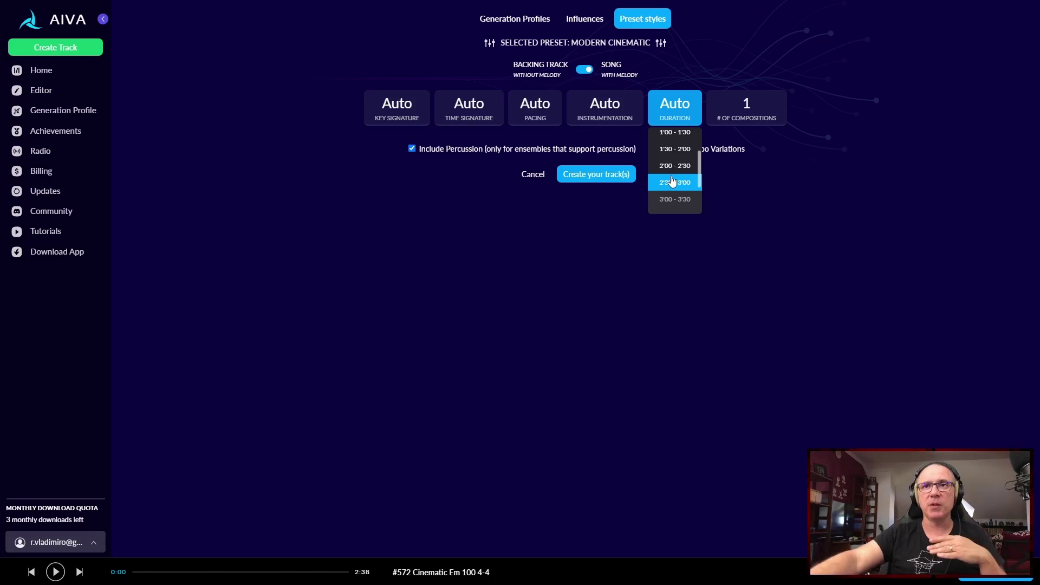
pyautogui.moveTo(756, 122)
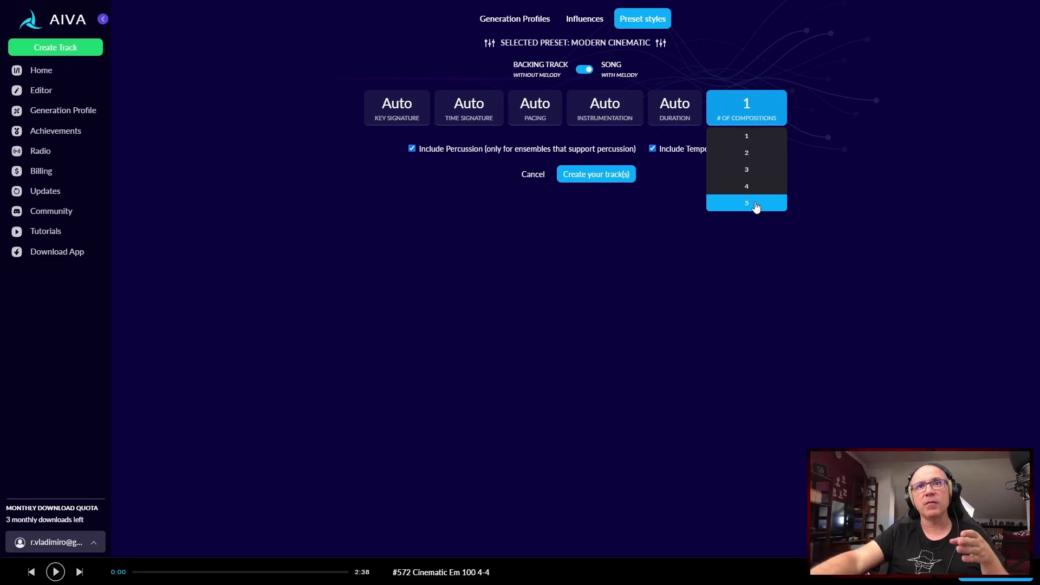
pyautogui.click(657, 274)
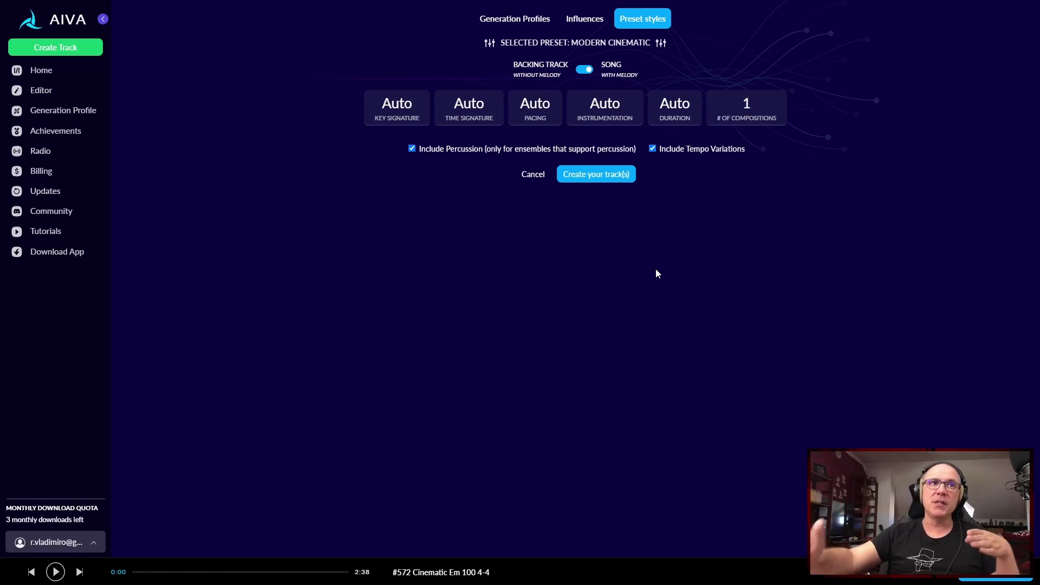
# - Go back to Home and open folder 0535 in the April/May 2022 list
pyautogui.click(41, 77)
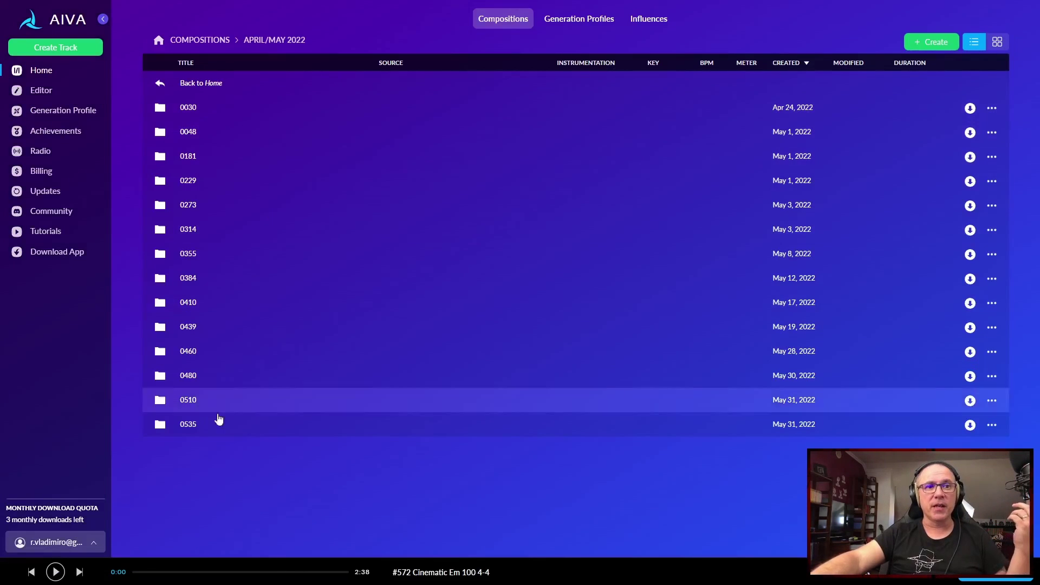
pyautogui.click(161, 427)
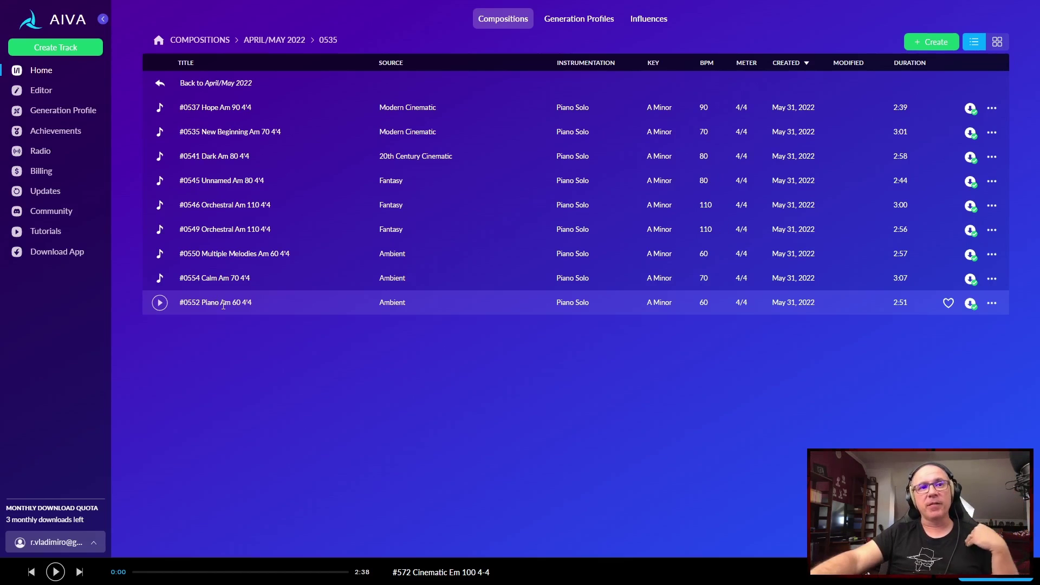
pyautogui.doubleClick(211, 279)
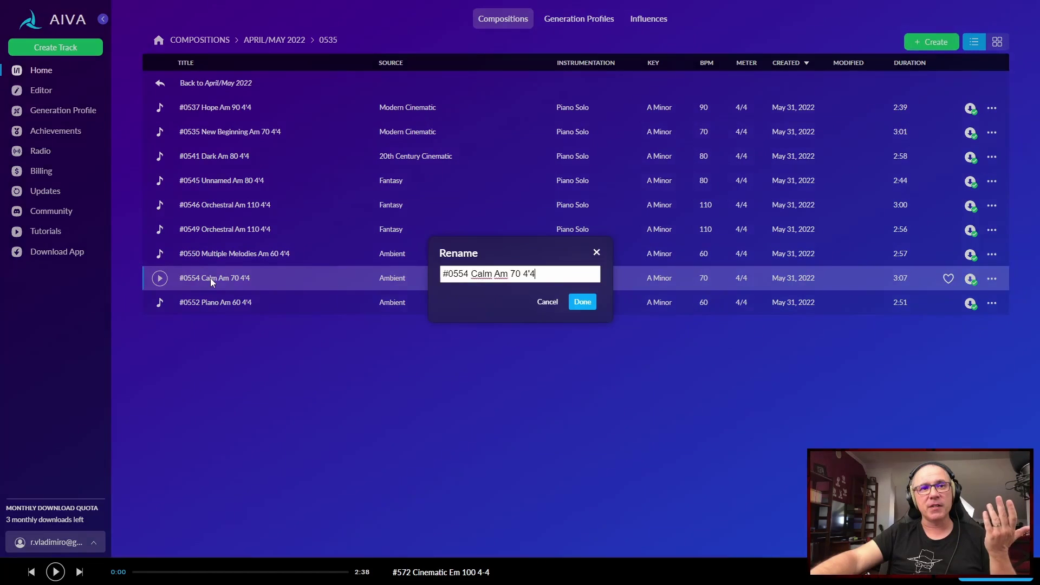
pyautogui.doubleClick(481, 274)
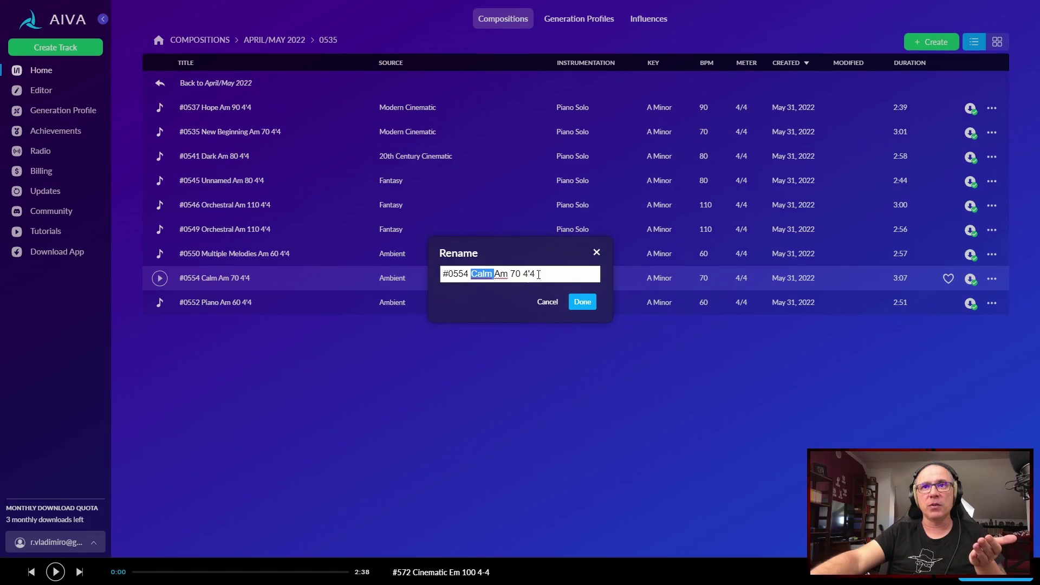
pyautogui.click(544, 306)
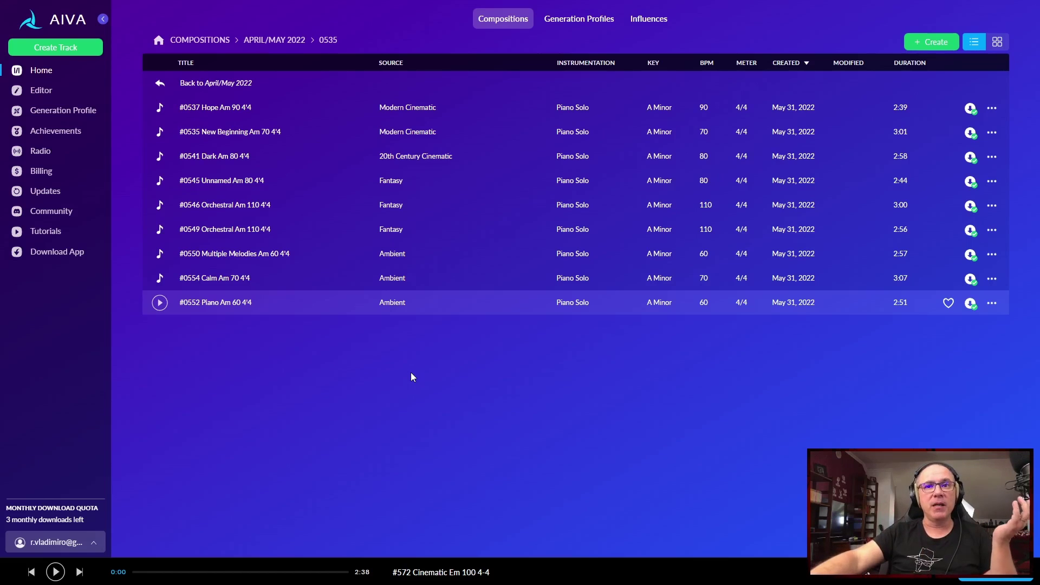
# - Play #0552 Piano Am 60 4'4, then #0549 Orchestral Am 110 4'4, and open #0549 in the editor
pyautogui.click(159, 303)
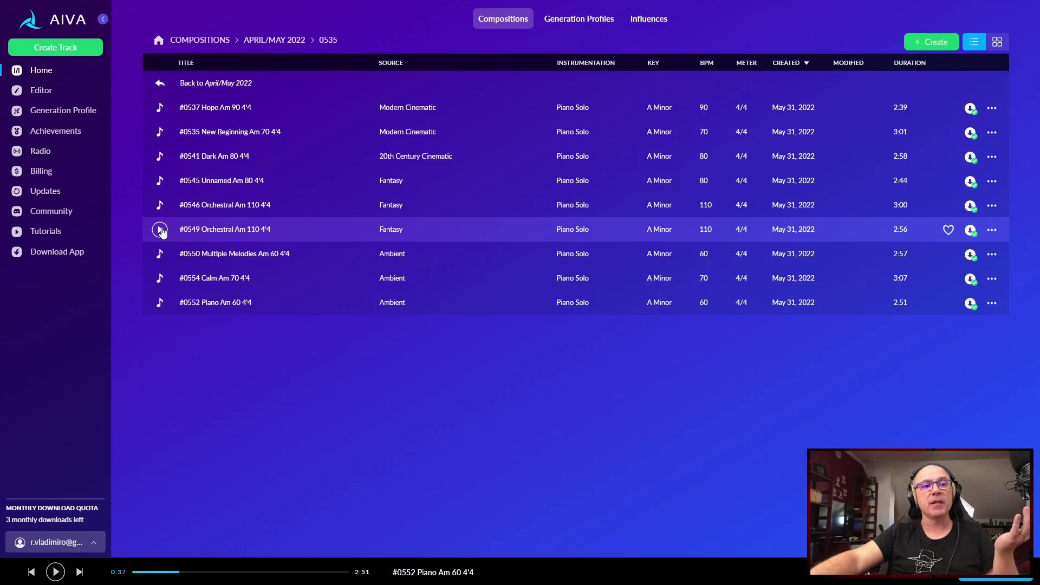
pyautogui.click(160, 230)
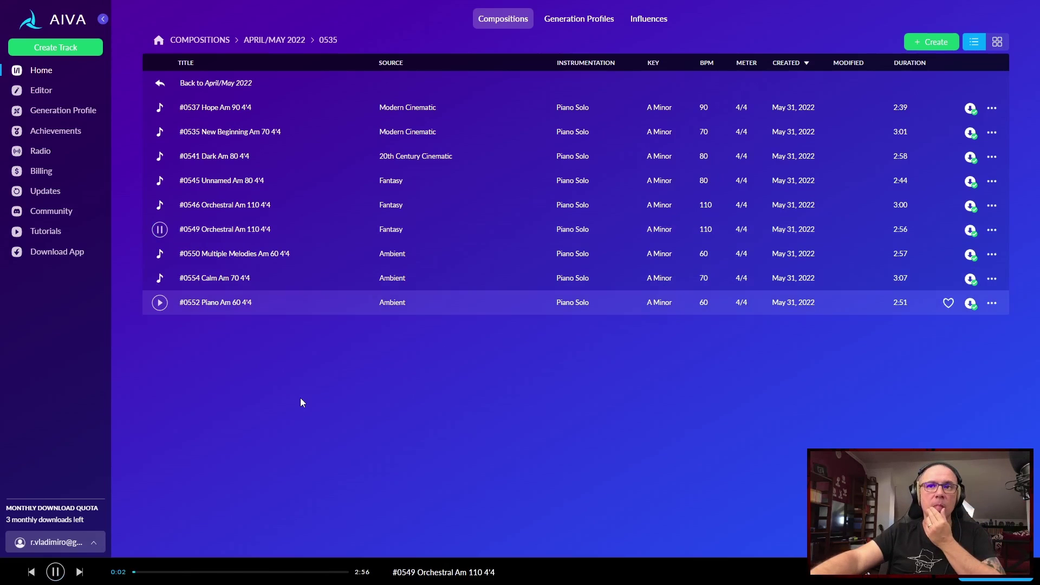
pyautogui.click(51, 96)
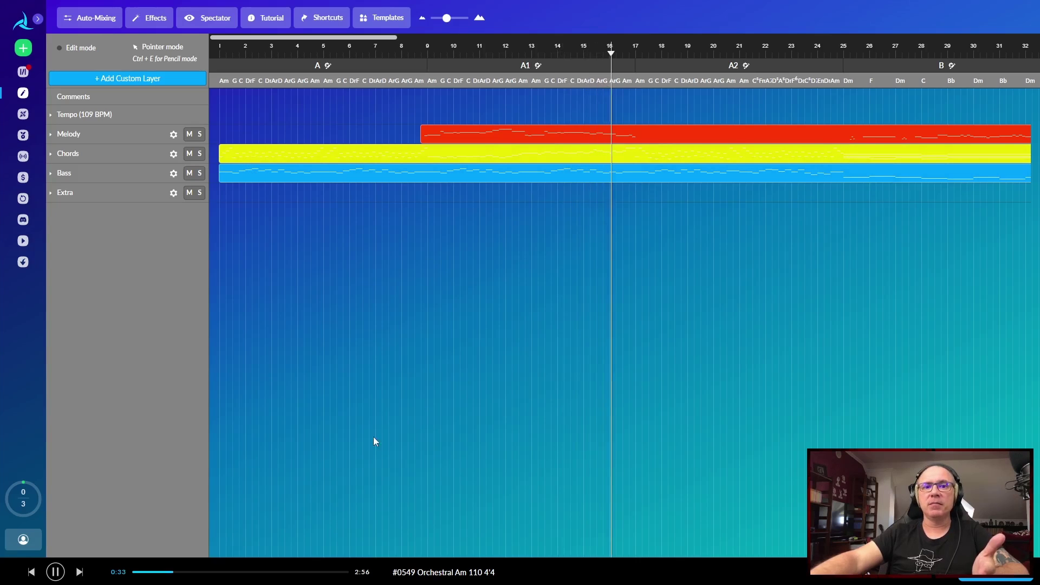
# - Zoom out the #0549 timeline, pause playback, and return to the Compositions list
pyautogui.click(442, 18)
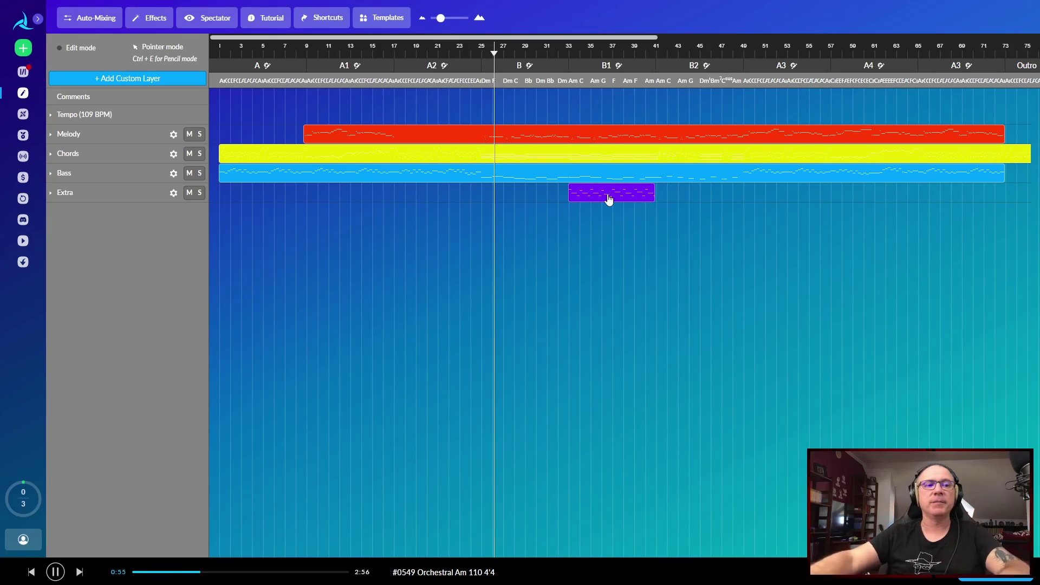
pyautogui.click(56, 572)
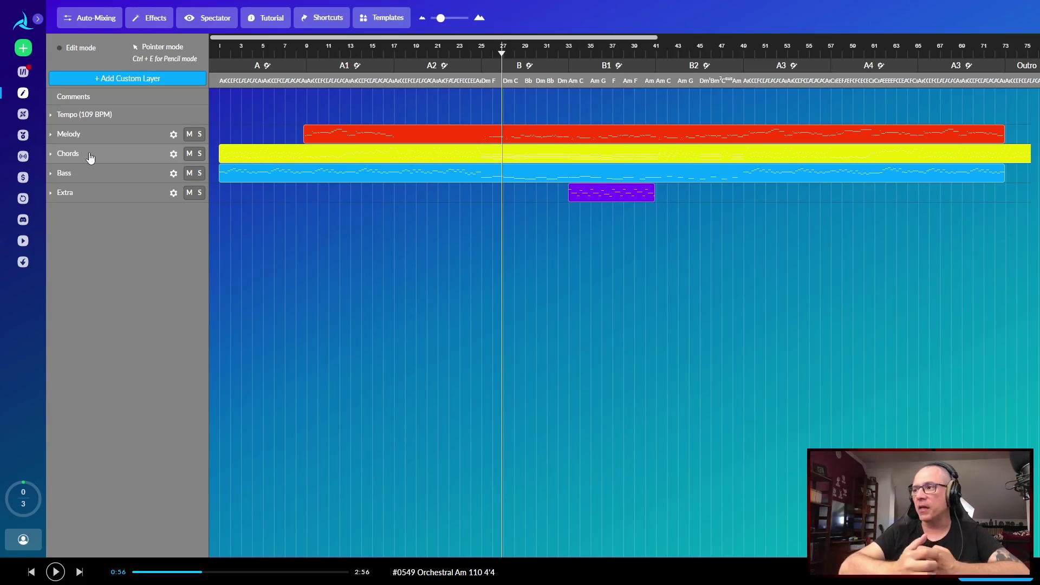
pyautogui.click(23, 72)
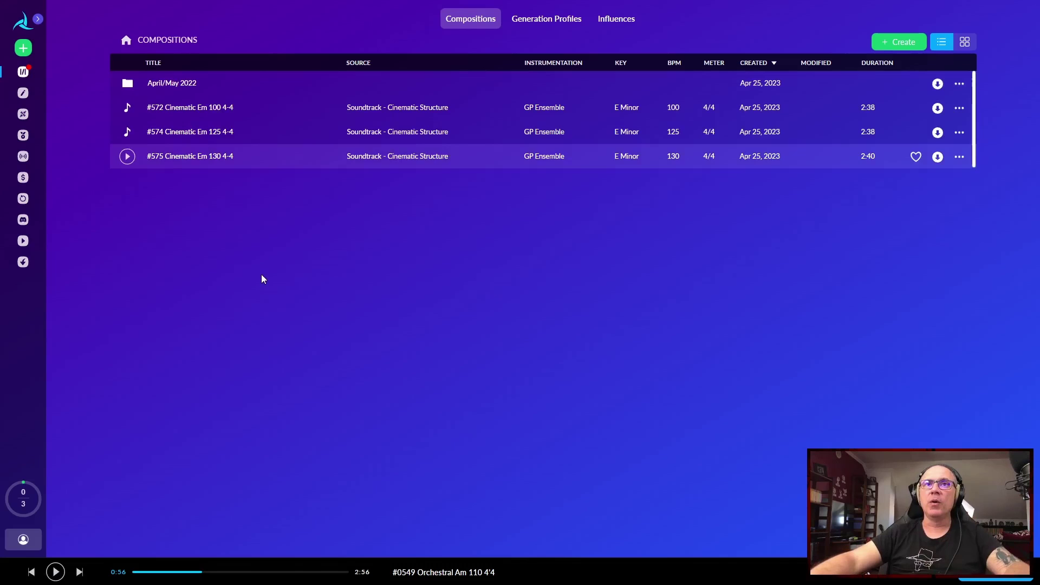
# - Browse the generation profile library, then view your own four Generation Profiles
pyautogui.click(899, 45)
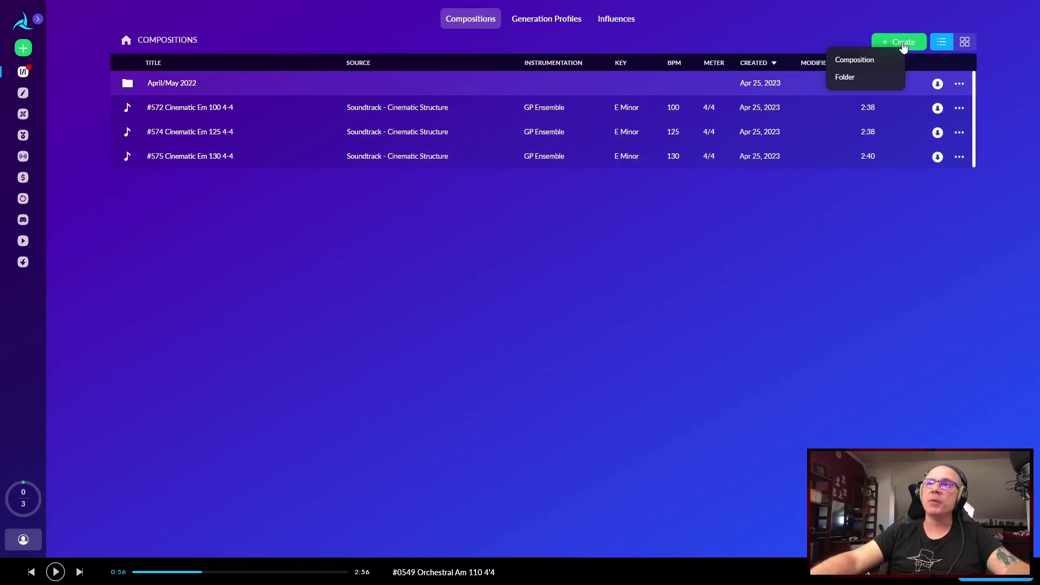
pyautogui.click(875, 59)
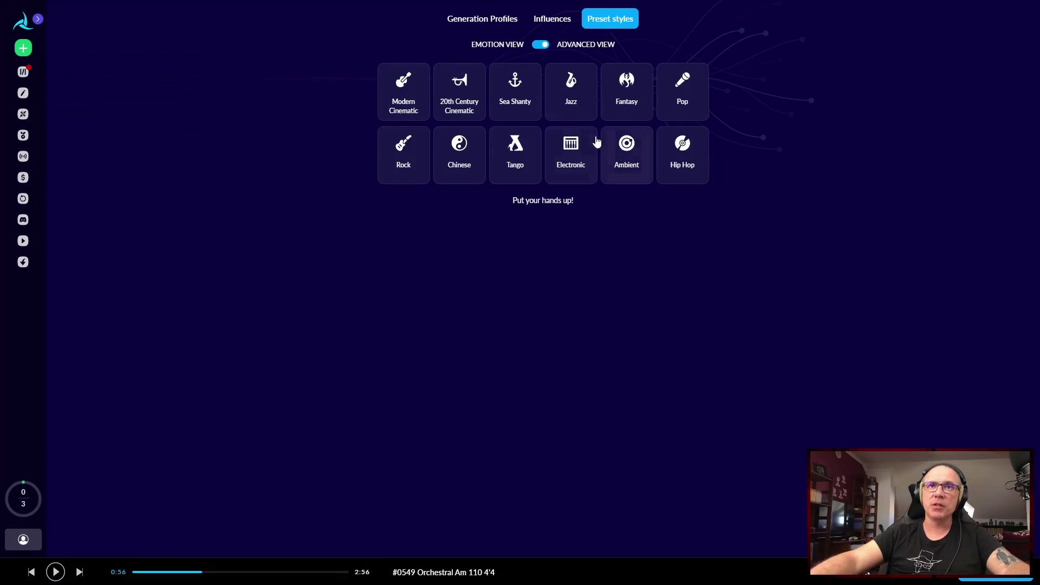
pyautogui.click(490, 21)
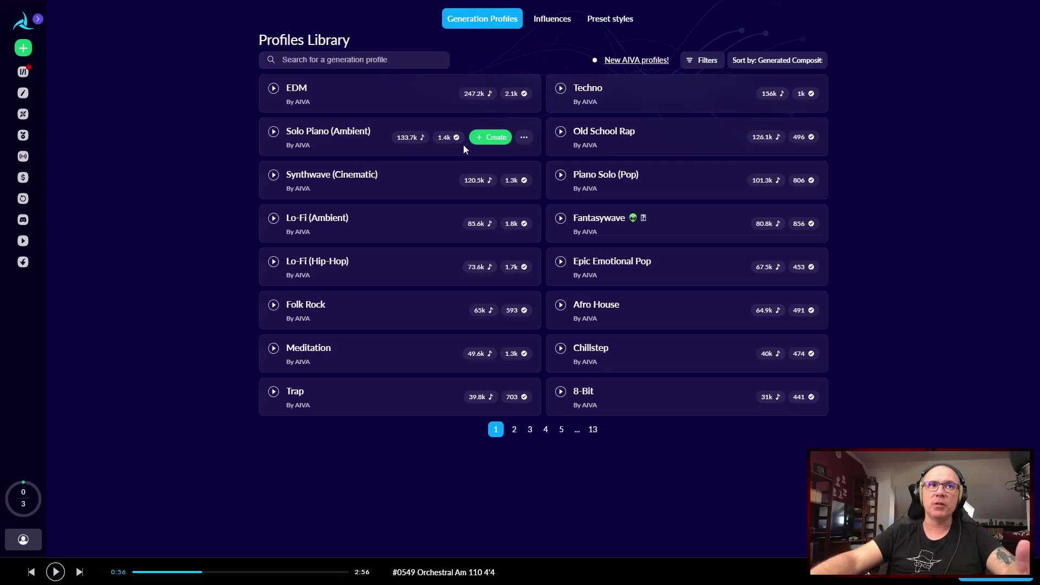
pyautogui.click(24, 73)
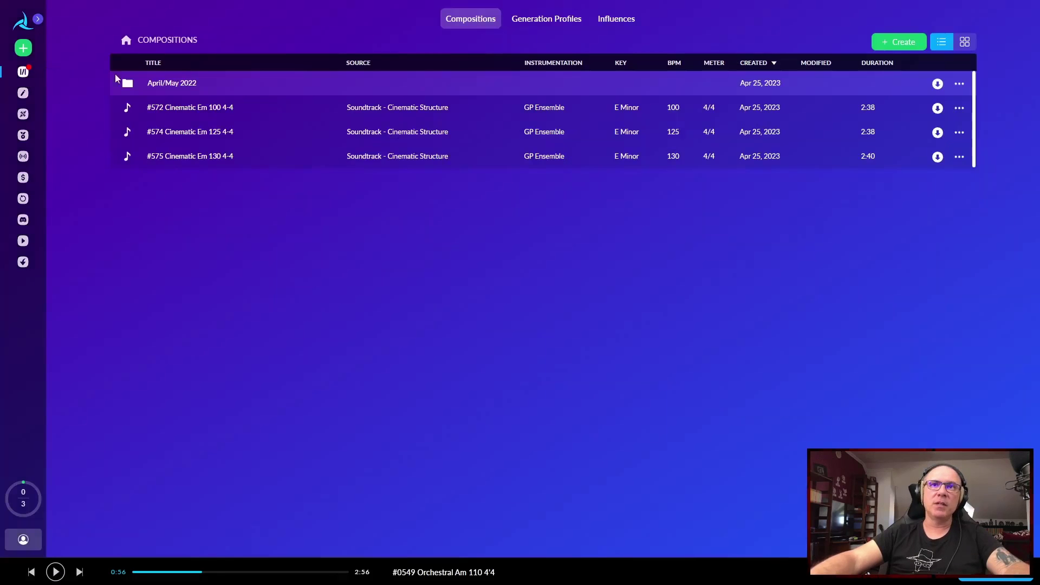
pyautogui.click(548, 22)
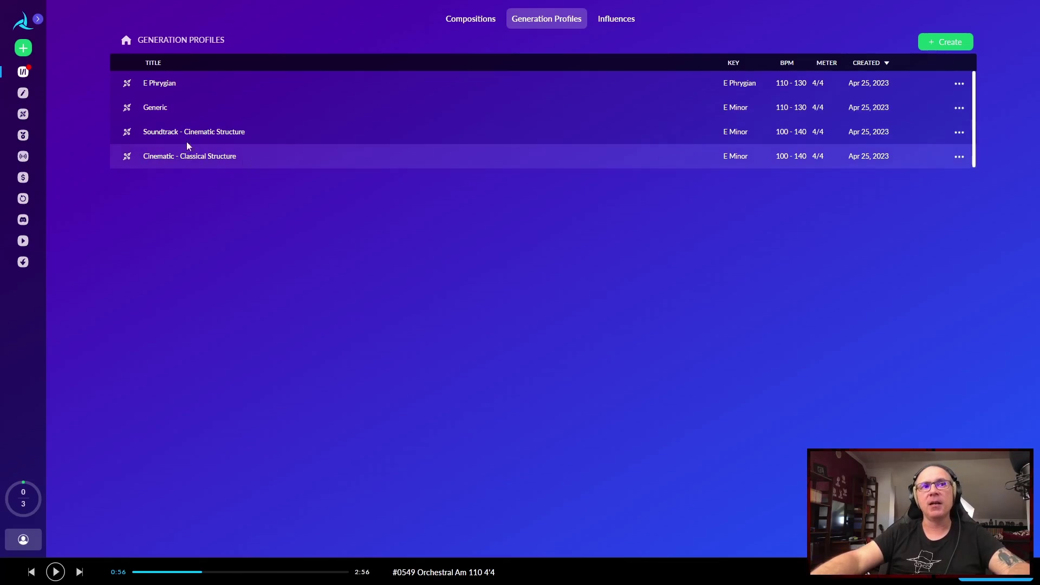
# - Create Generation Profile #5 from the sad mood template (G minor, tempo 70–80)
pyautogui.click(959, 47)
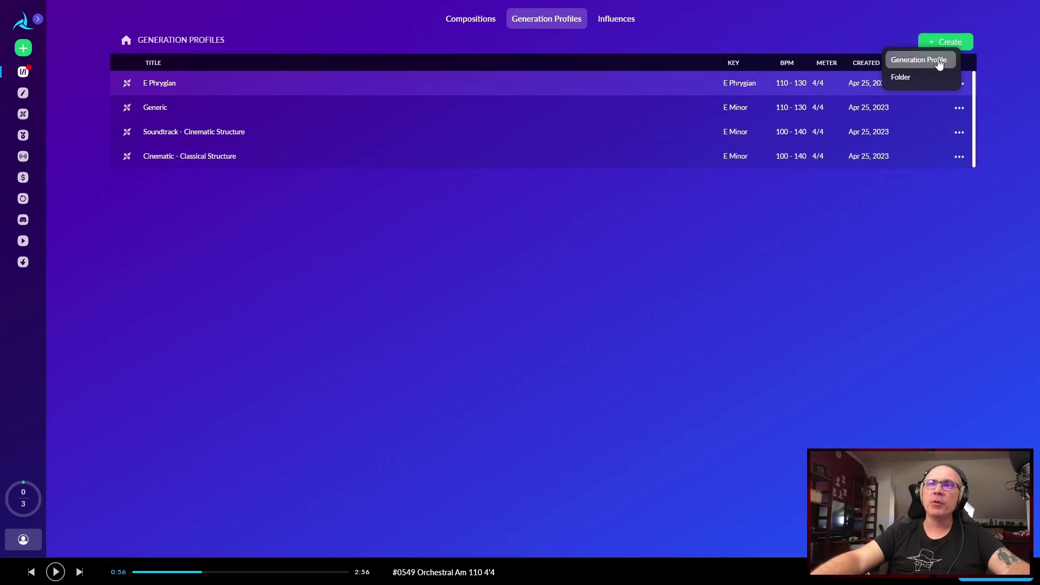
pyautogui.click(940, 62)
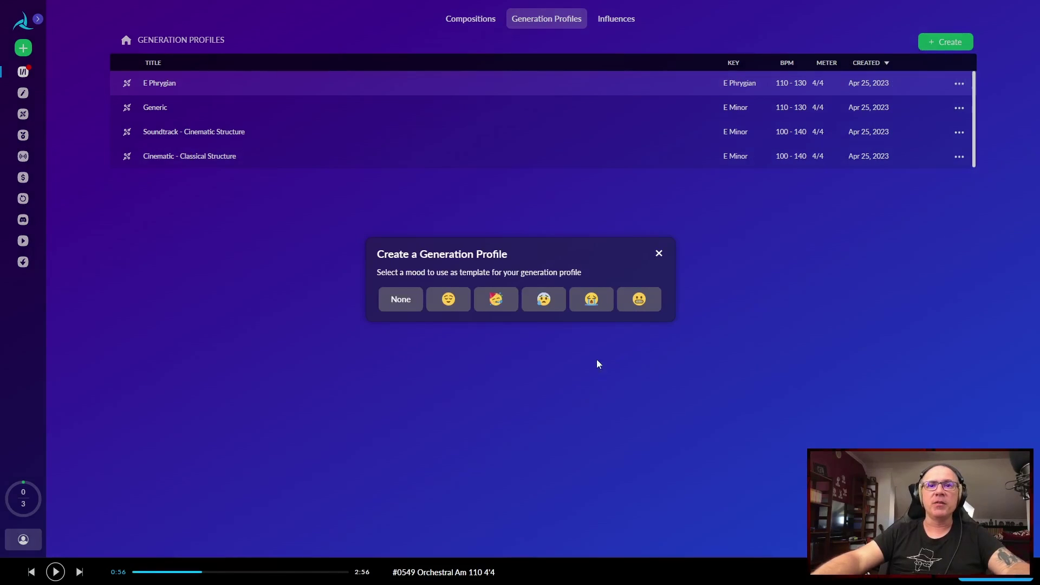
pyautogui.click(553, 300)
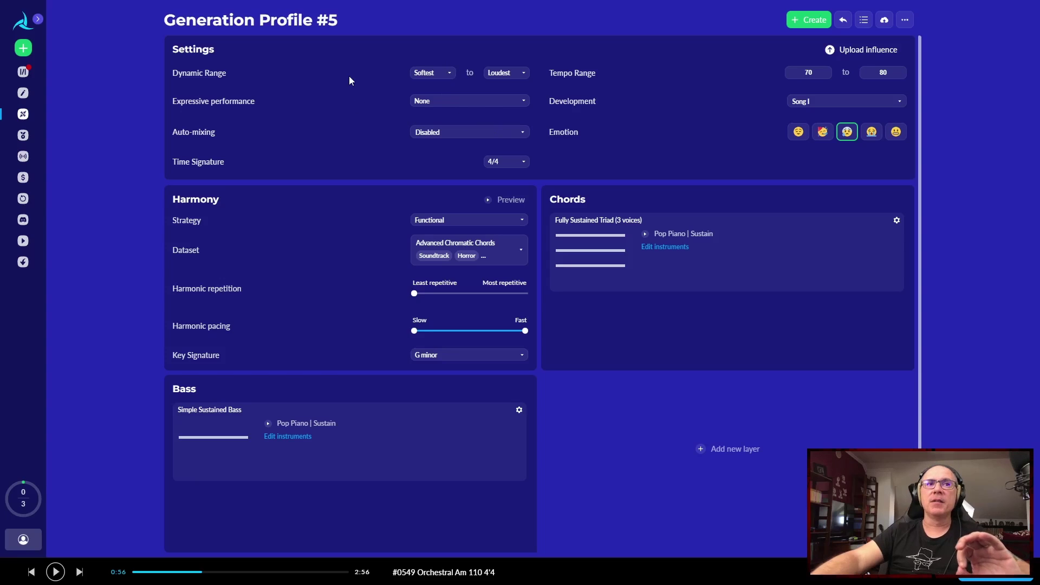
# - Set the dynamic range's lower bound to Average and expressive performance to no tempo variations, humanized dynamics
pyautogui.click(435, 74)
pyautogui.click(439, 124)
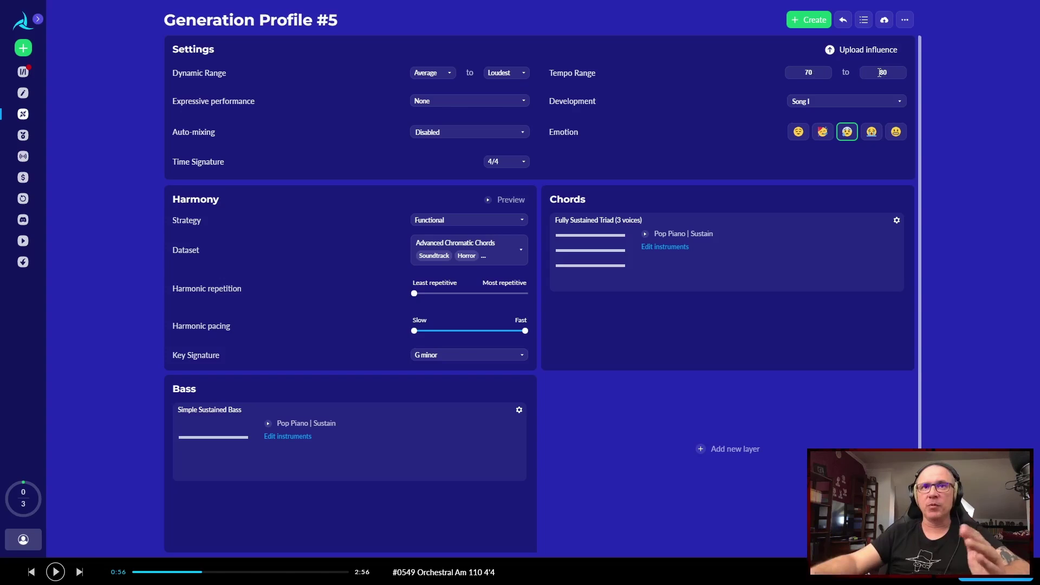
pyautogui.click(429, 103)
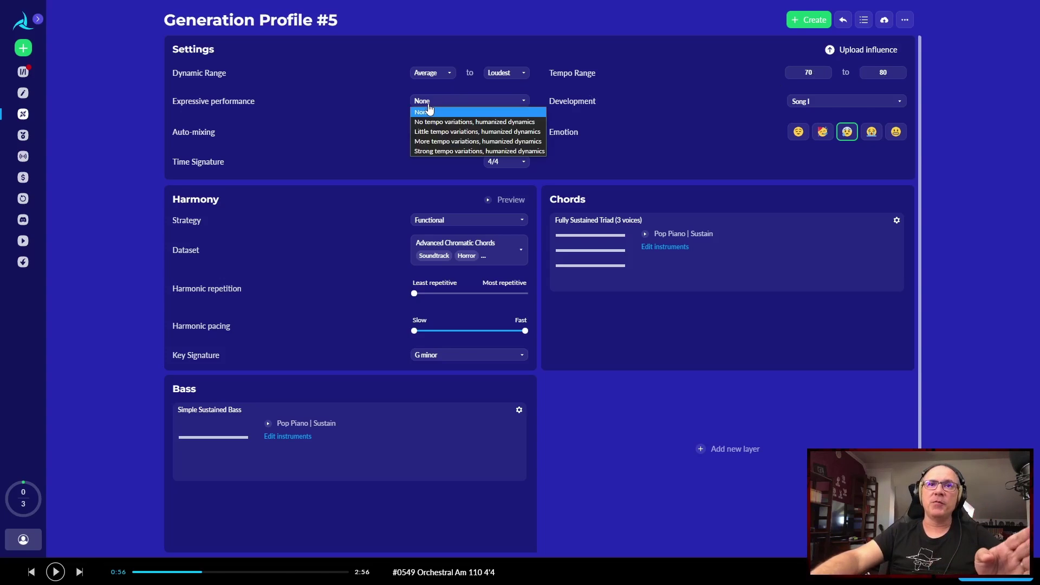
pyautogui.click(472, 124)
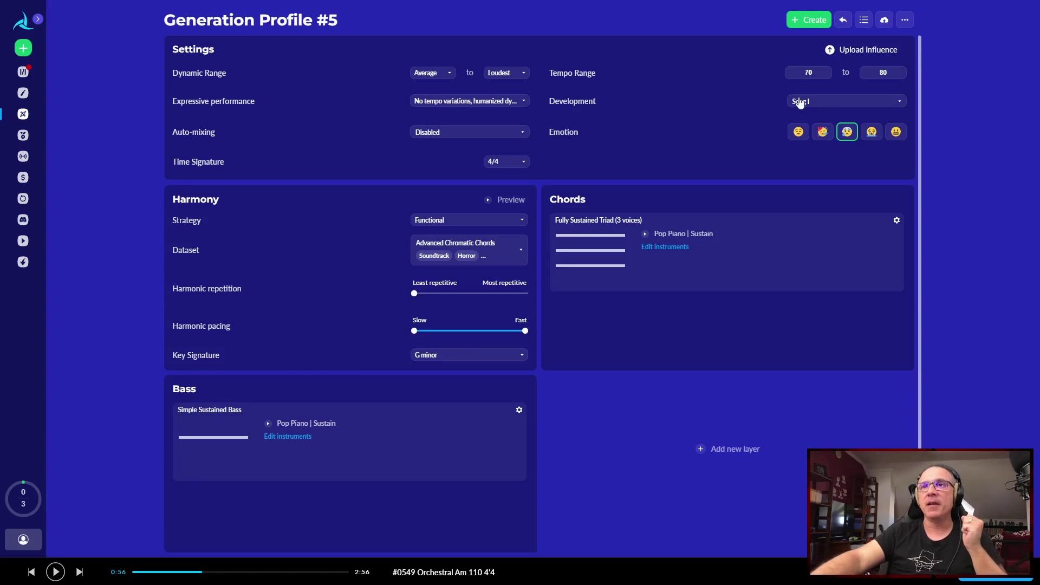
# - Delete the second layer order and rank layers Melody first, Chords second, Percussion last
pyautogui.click(831, 103)
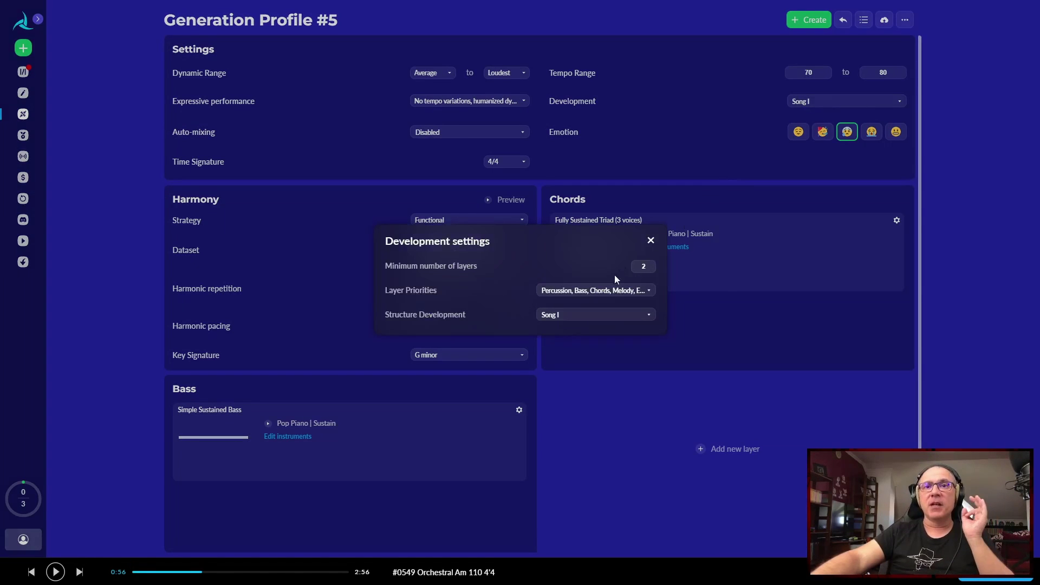
pyautogui.click(600, 291)
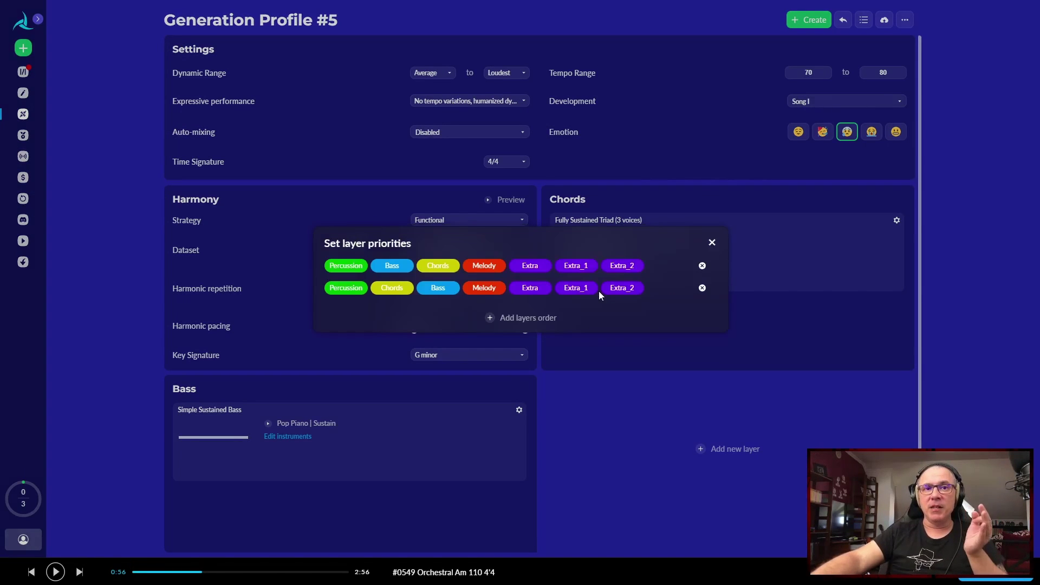
pyautogui.click(702, 288)
pyautogui.moveTo(484, 277); pyautogui.dragTo(374, 277)
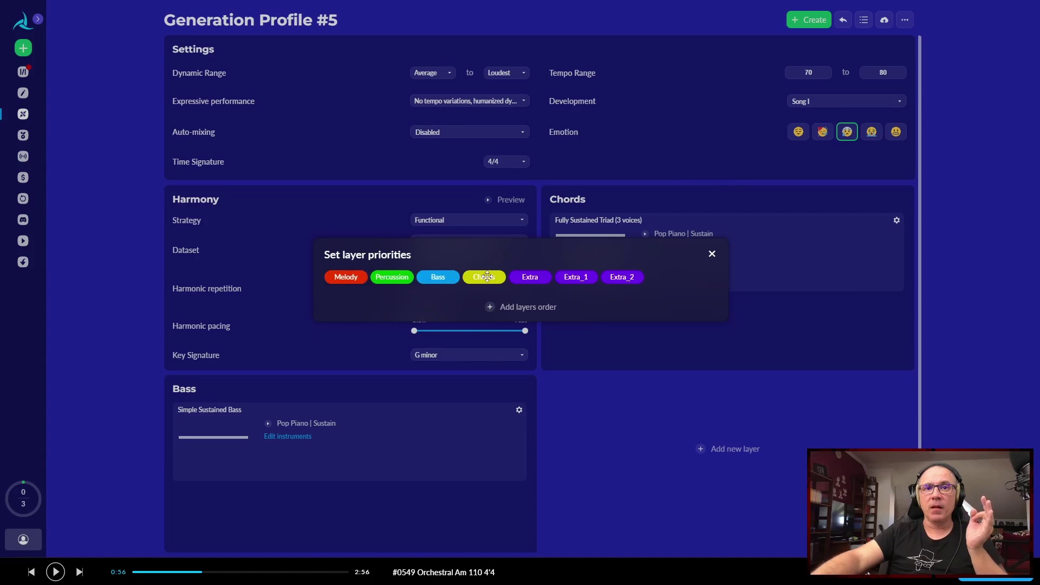
pyautogui.moveTo(487, 277); pyautogui.dragTo(623, 277)
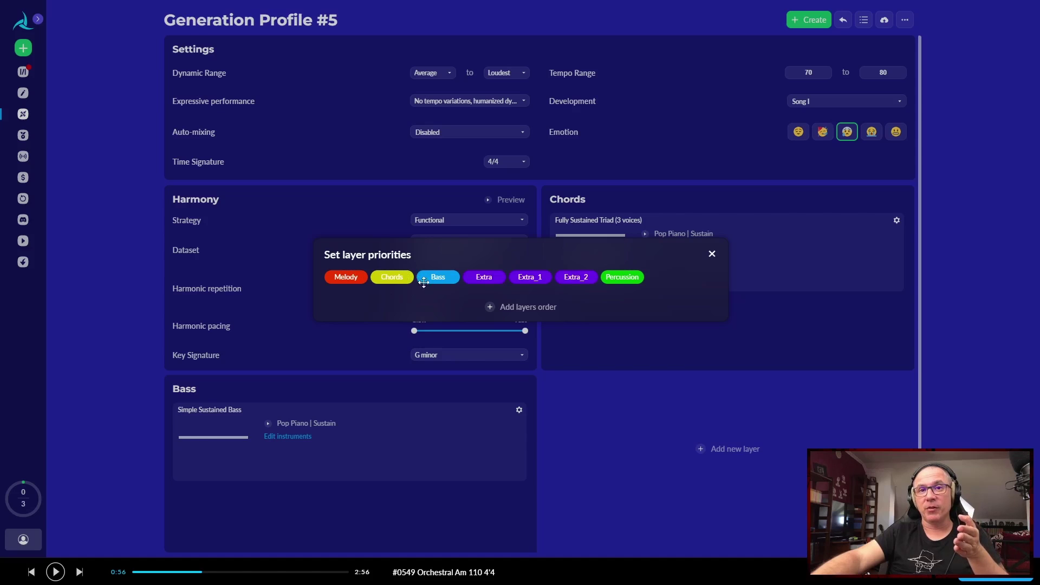
# - Set the minimum number of layers to 3
pyautogui.click(712, 255)
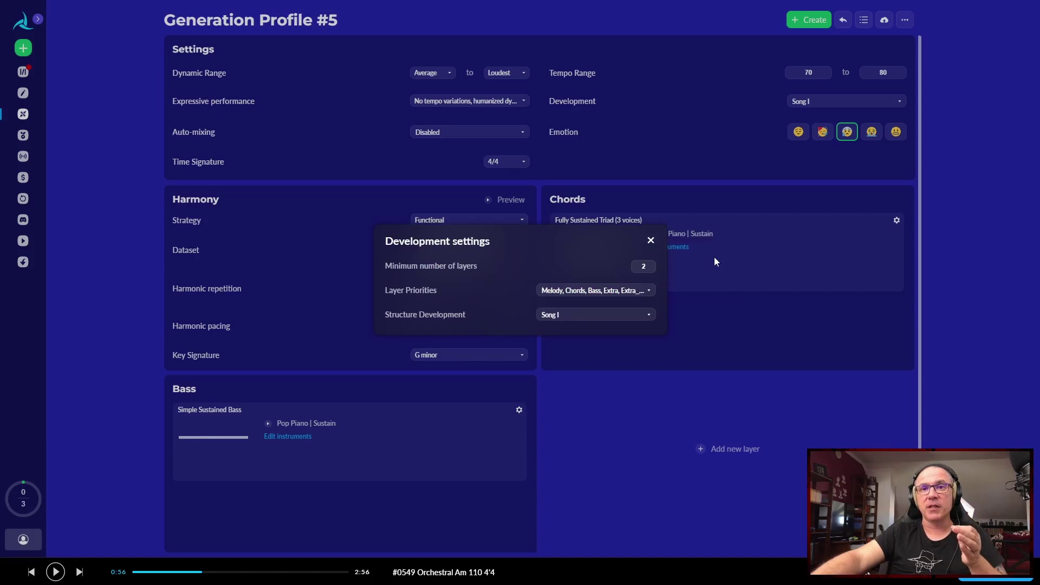
pyautogui.doubleClick(642, 266)
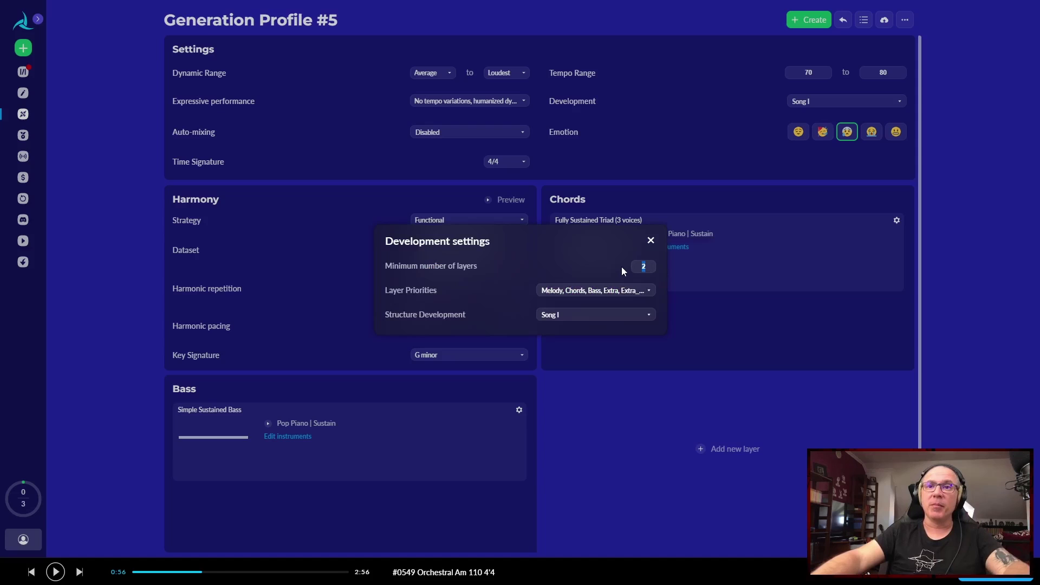
pyautogui.write('3')
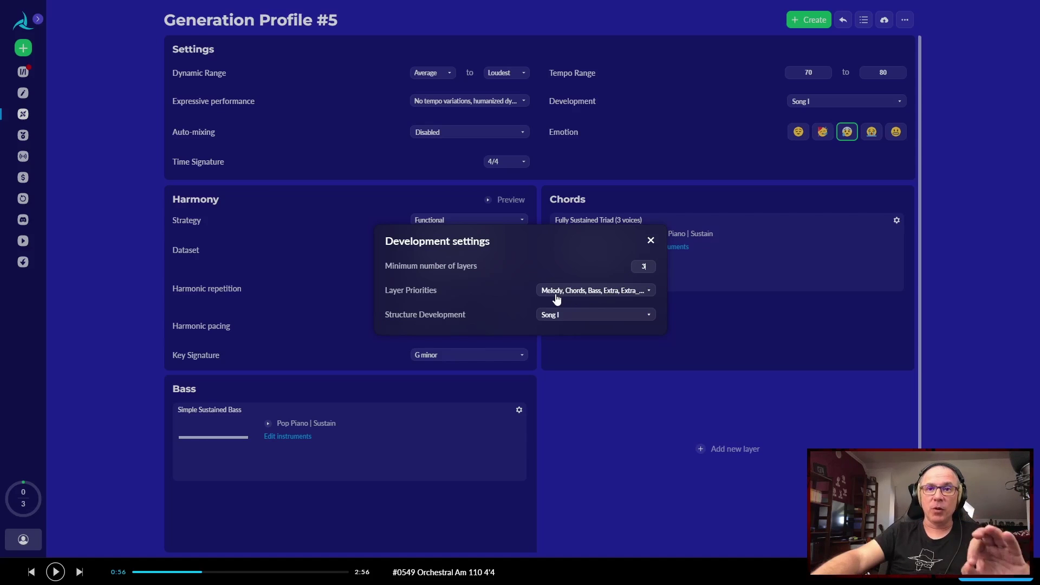
pyautogui.click(584, 316)
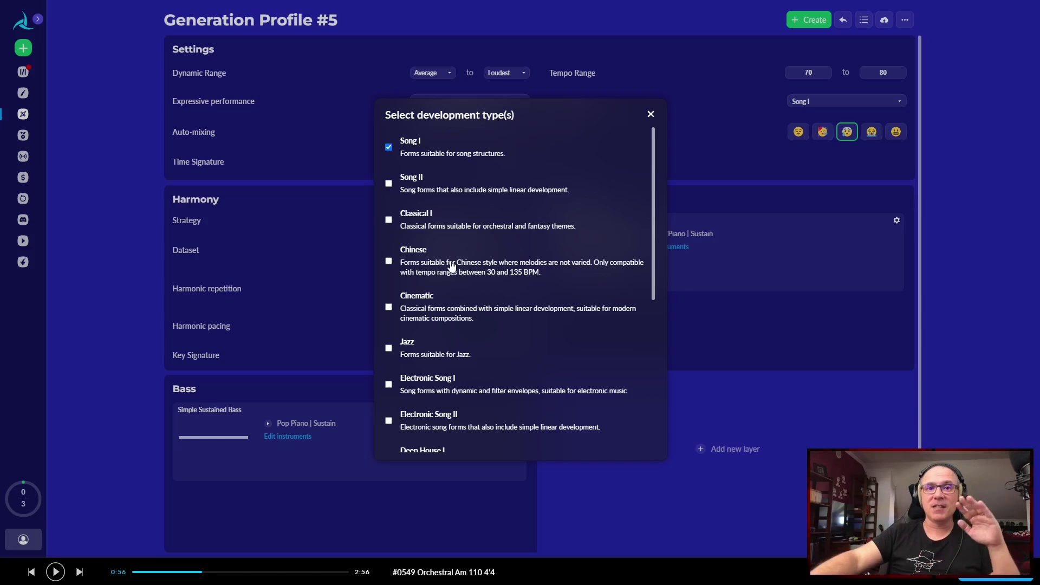
pyautogui.scroll(-5, 451, 265)
pyautogui.scroll(5, 452, 271)
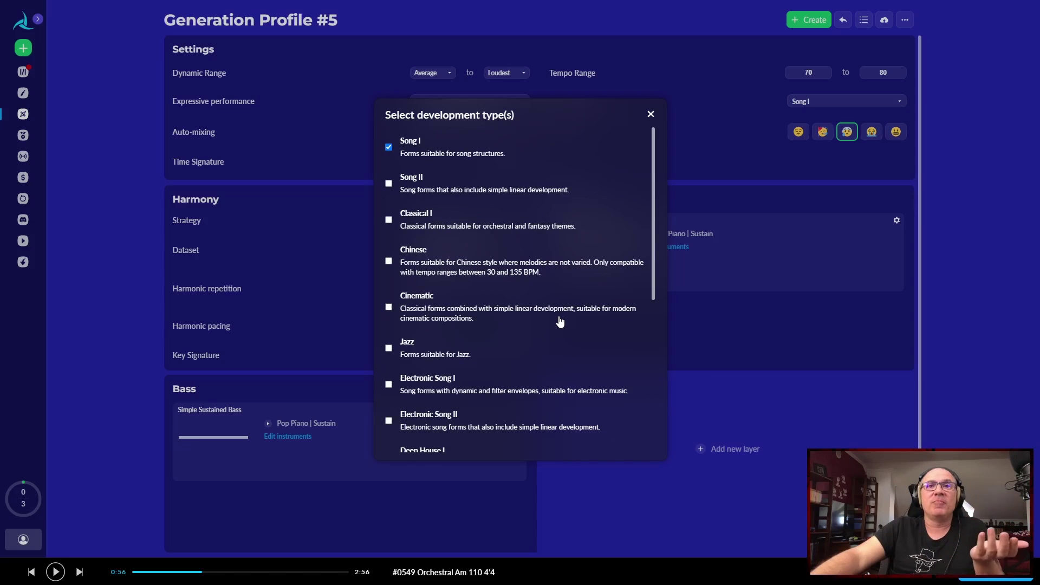
pyautogui.click(651, 115)
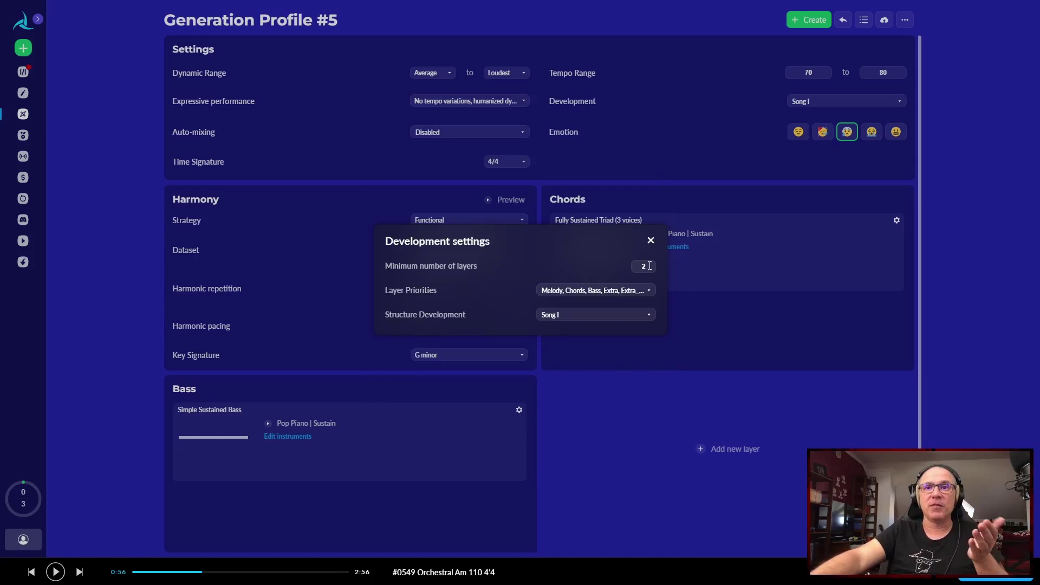
pyautogui.write('3')
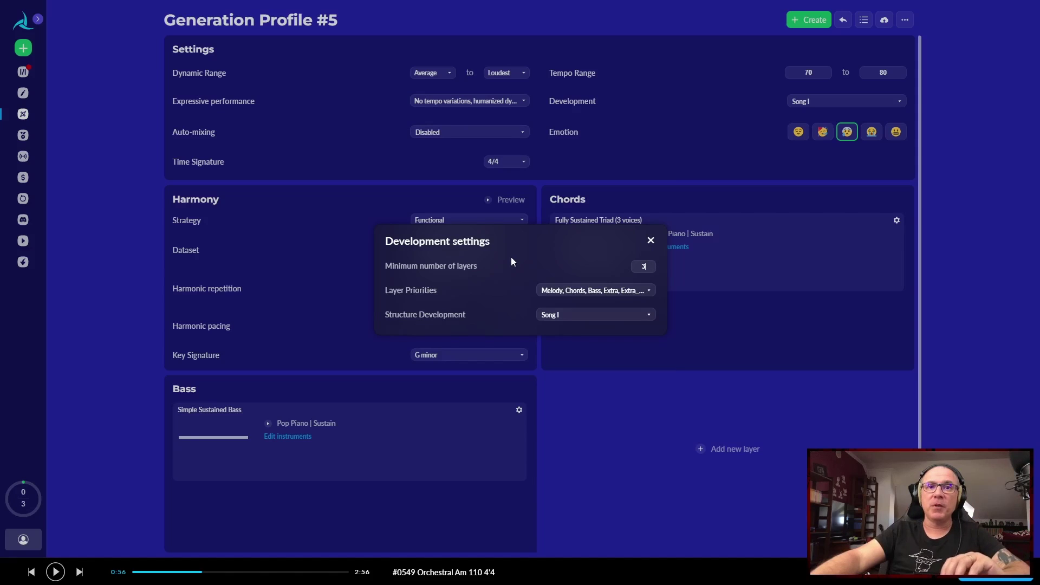
# - Close the development settings and keep the harmony strategy on Functional
pyautogui.click(650, 241)
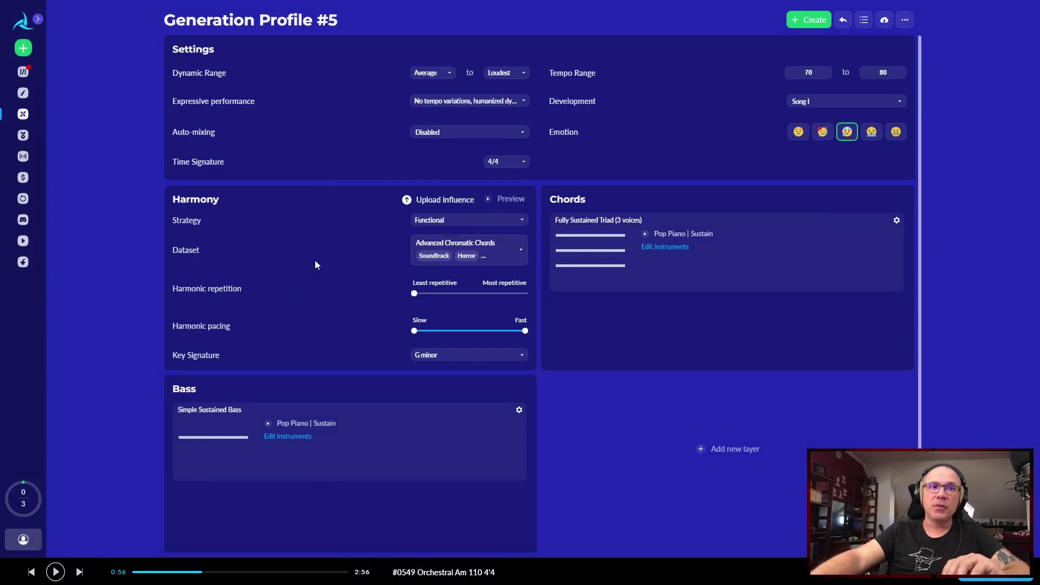
pyautogui.click(480, 224)
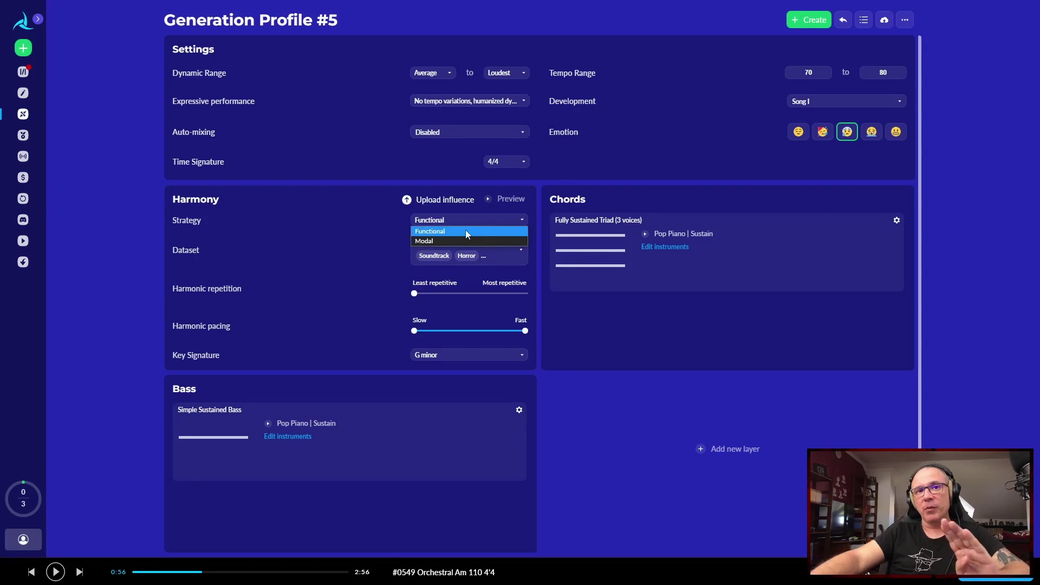
pyautogui.click(356, 220)
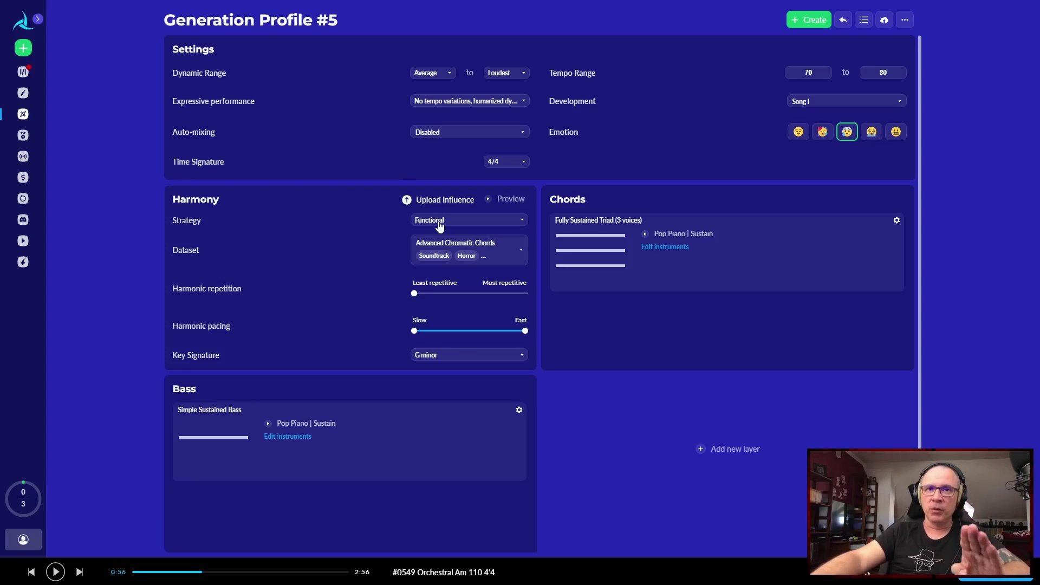
pyautogui.click(521, 249)
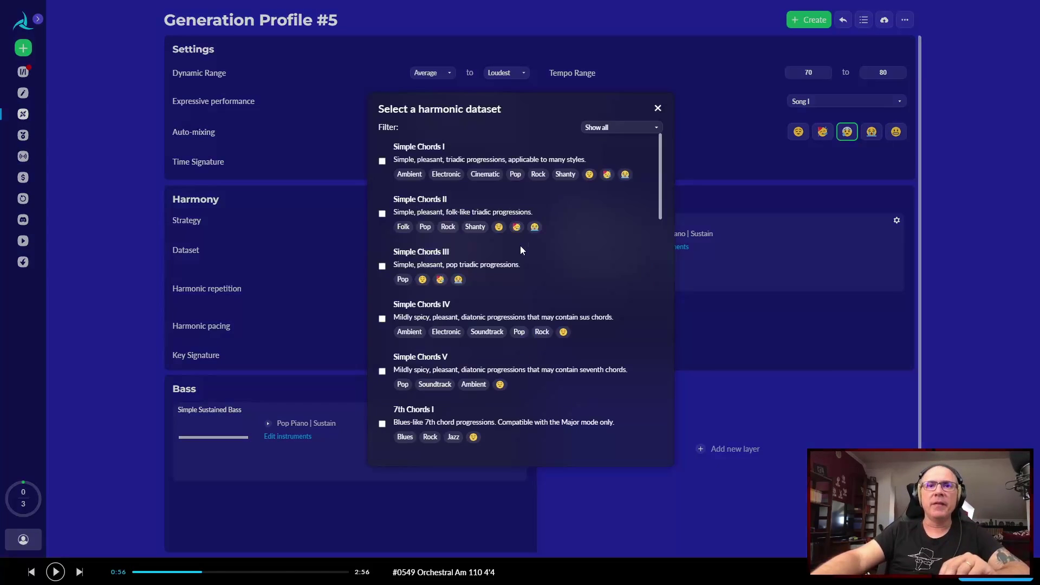
pyautogui.click(383, 162)
pyautogui.click(382, 267)
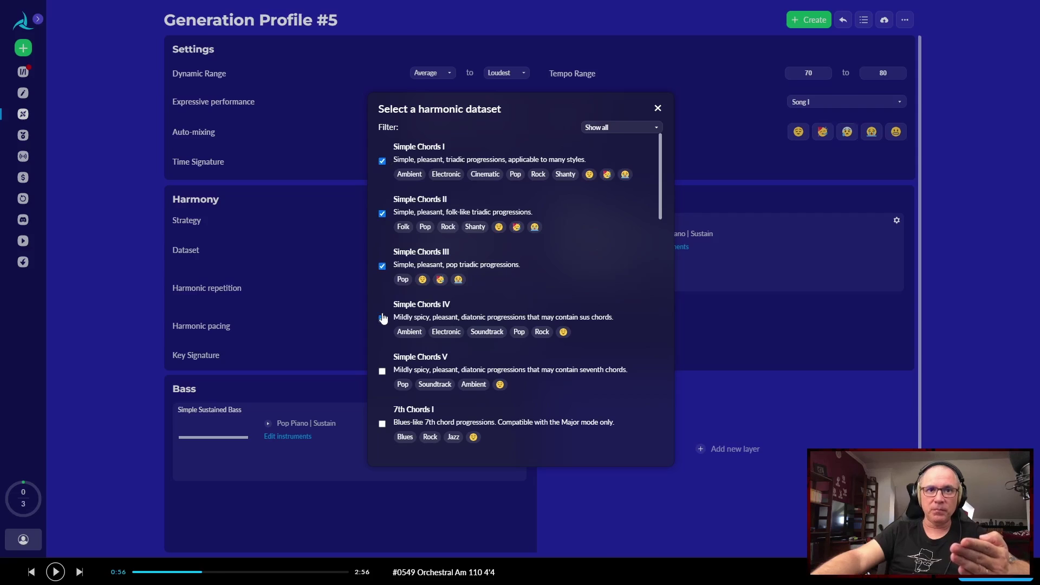
pyautogui.click(383, 267)
pyautogui.click(382, 214)
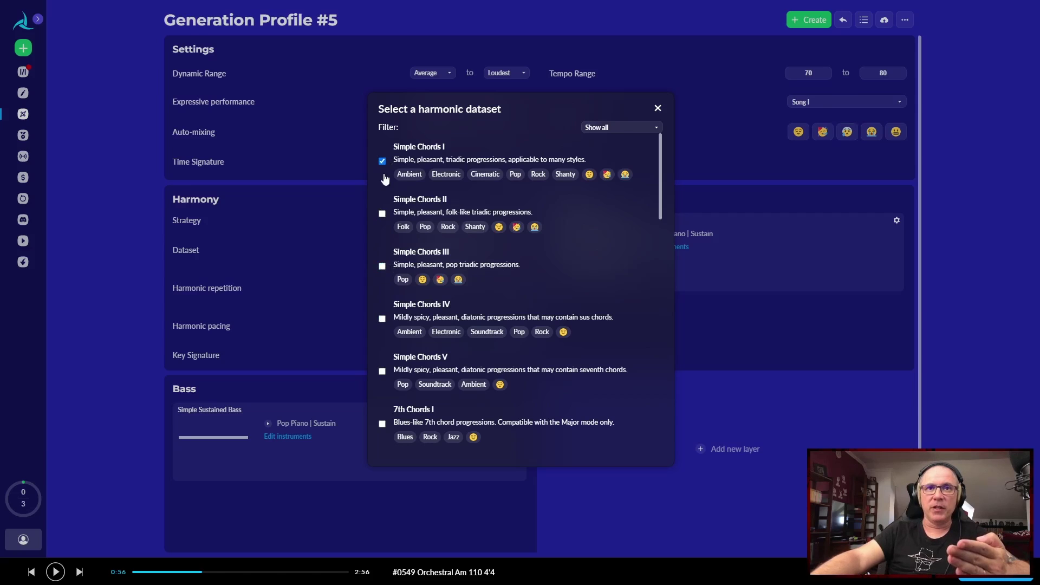
pyautogui.click(382, 162)
pyautogui.scroll(-4, 508, 255)
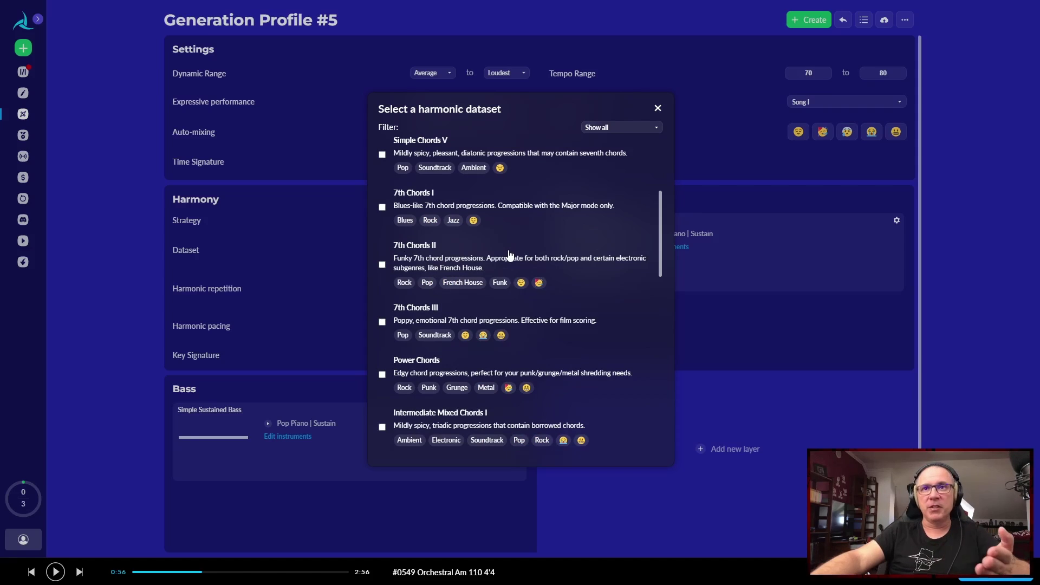
pyautogui.scroll(4, 509, 255)
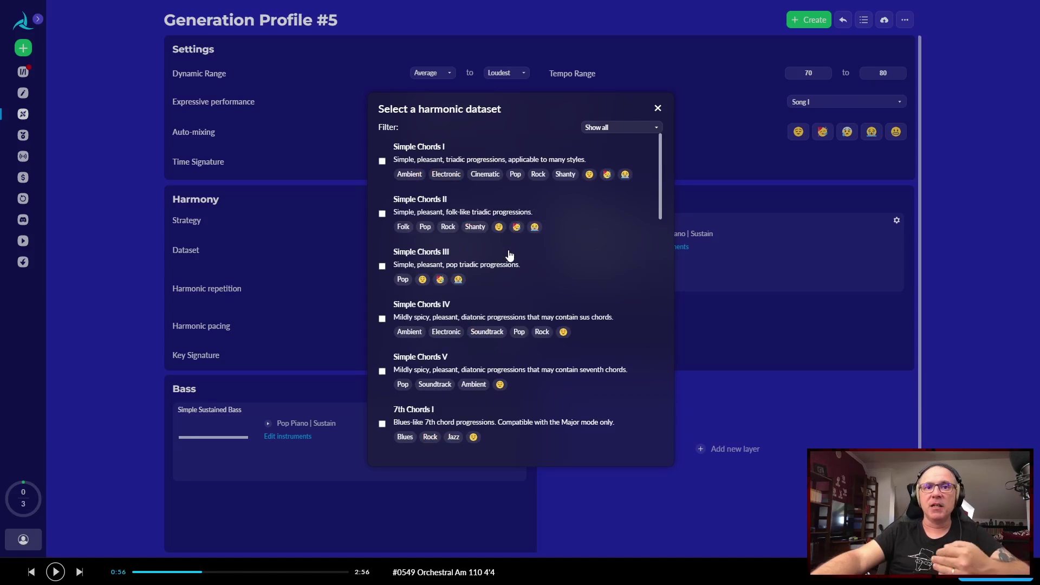
pyautogui.scroll(-12, 510, 256)
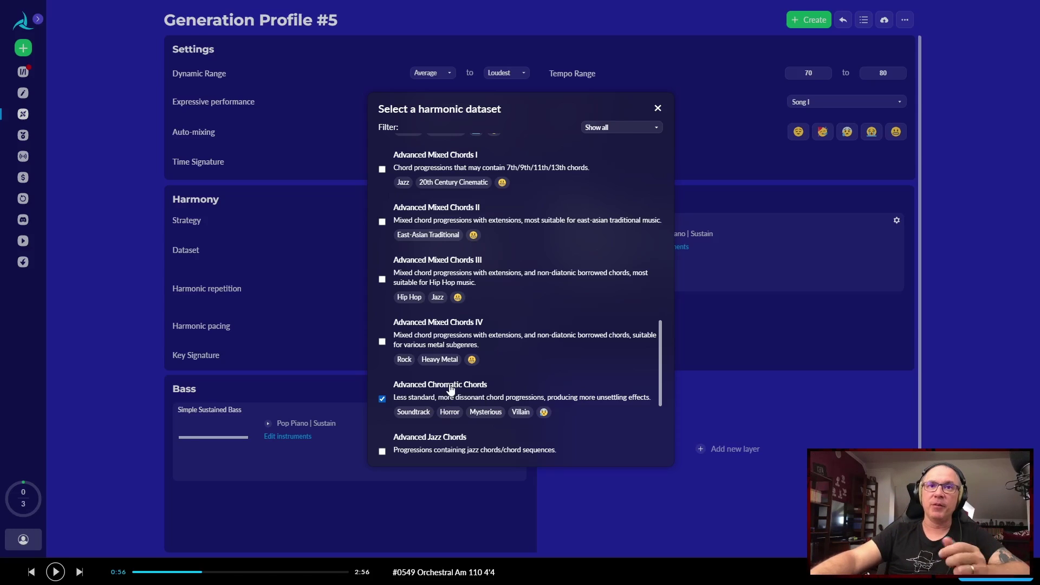
pyautogui.scroll(12, 560, 330)
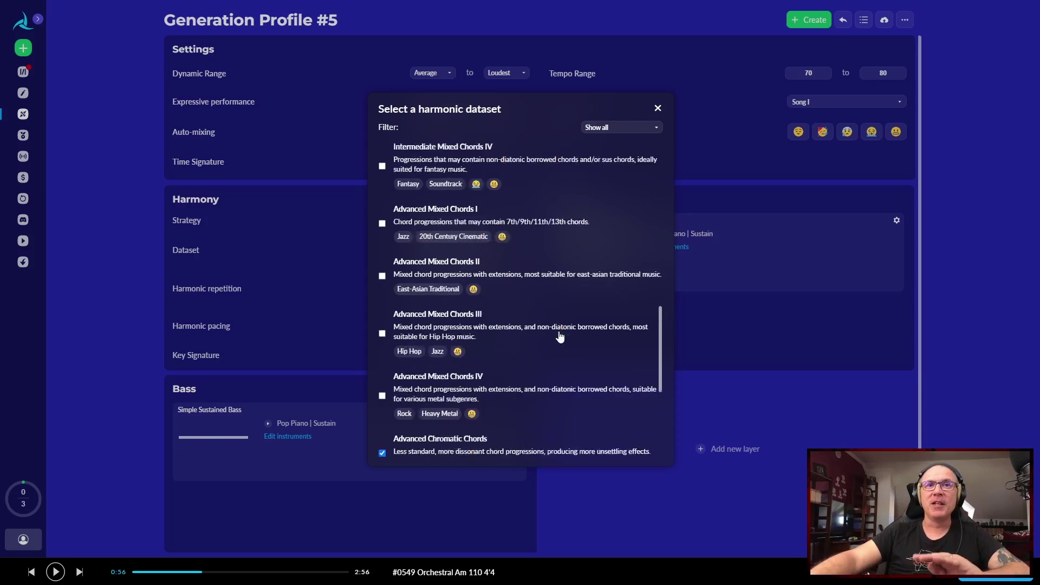
pyautogui.scroll(2, 567, 300)
pyautogui.scroll(-10, 498, 310)
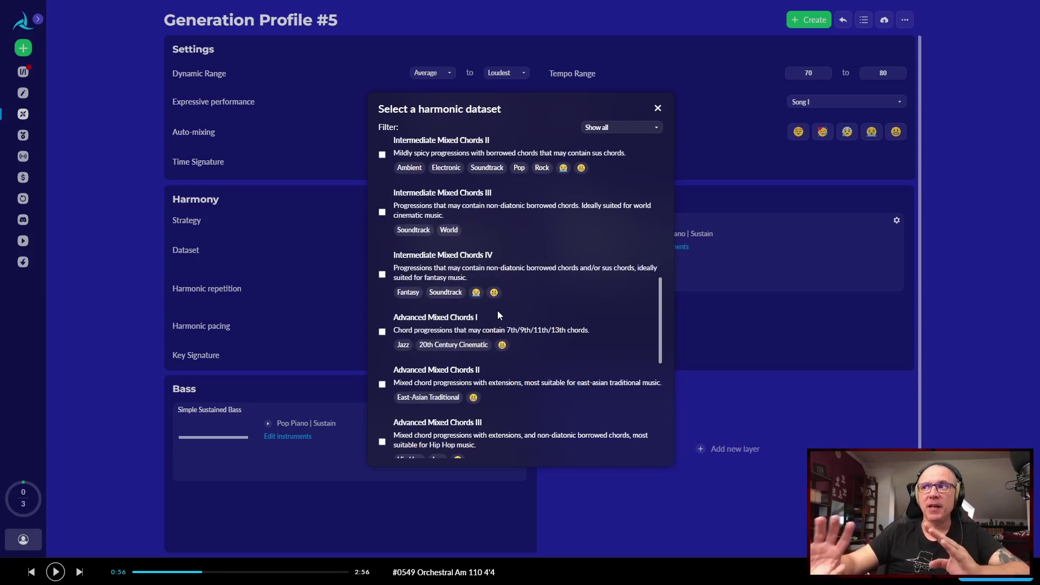
pyautogui.click(658, 107)
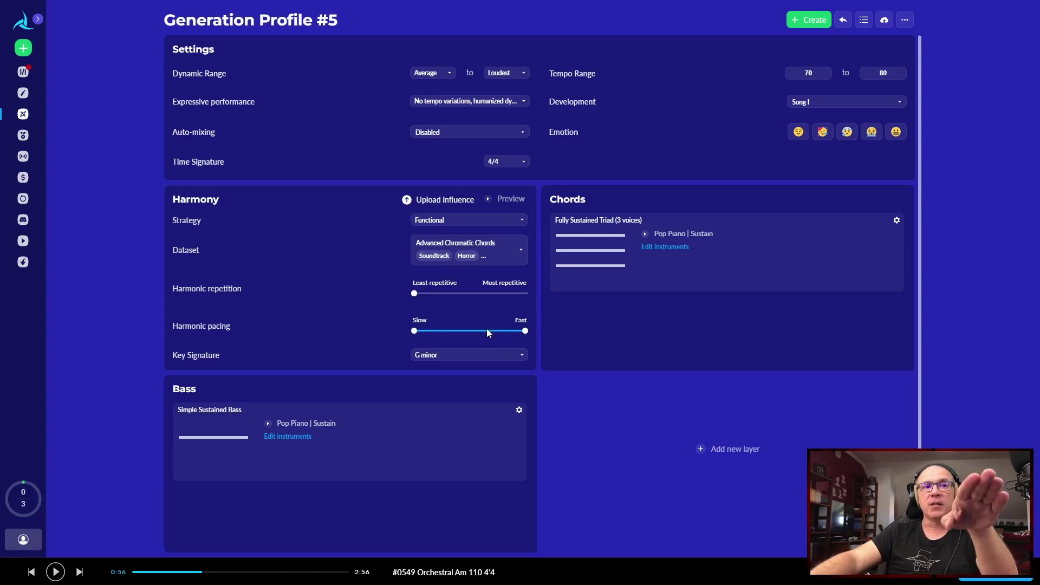
# - Set Harmonic pacing to span from the mid-track point up to Fast
pyautogui.moveTo(525, 331); pyautogui.dragTo(414, 330)
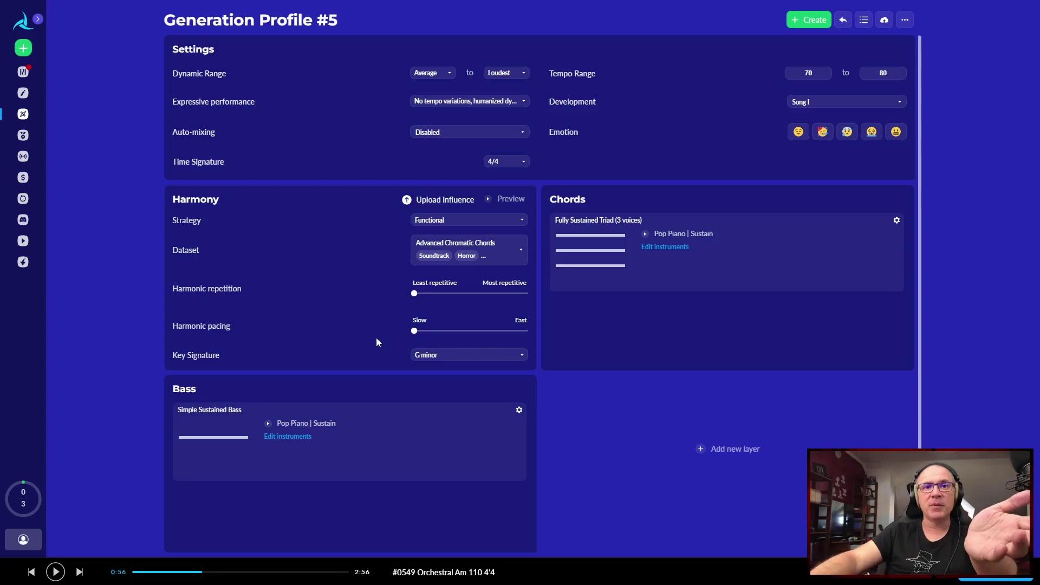
pyautogui.moveTo(414, 331); pyautogui.dragTo(527, 333)
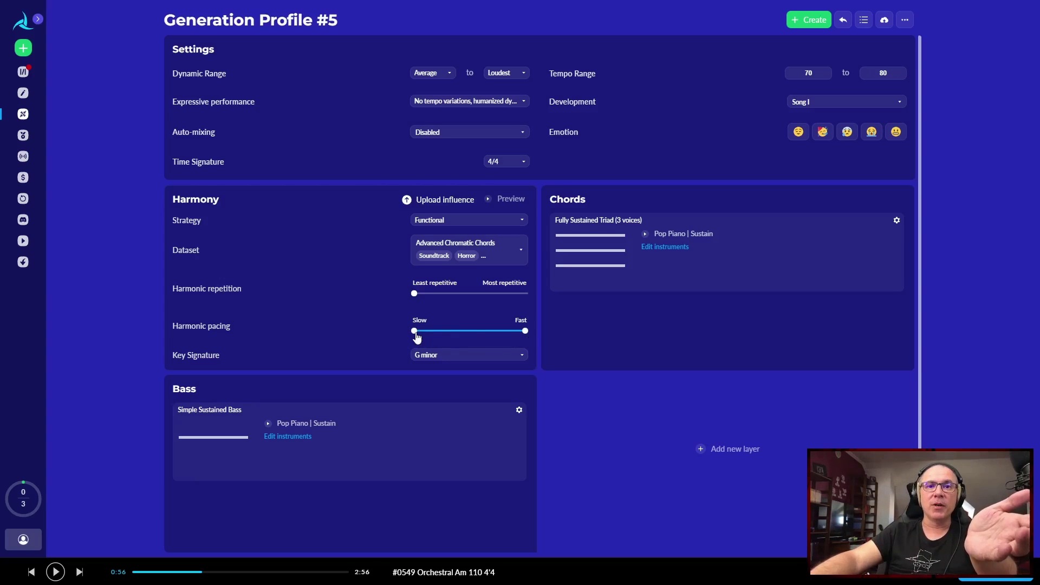
pyautogui.moveTo(417, 337); pyautogui.dragTo(472, 338)
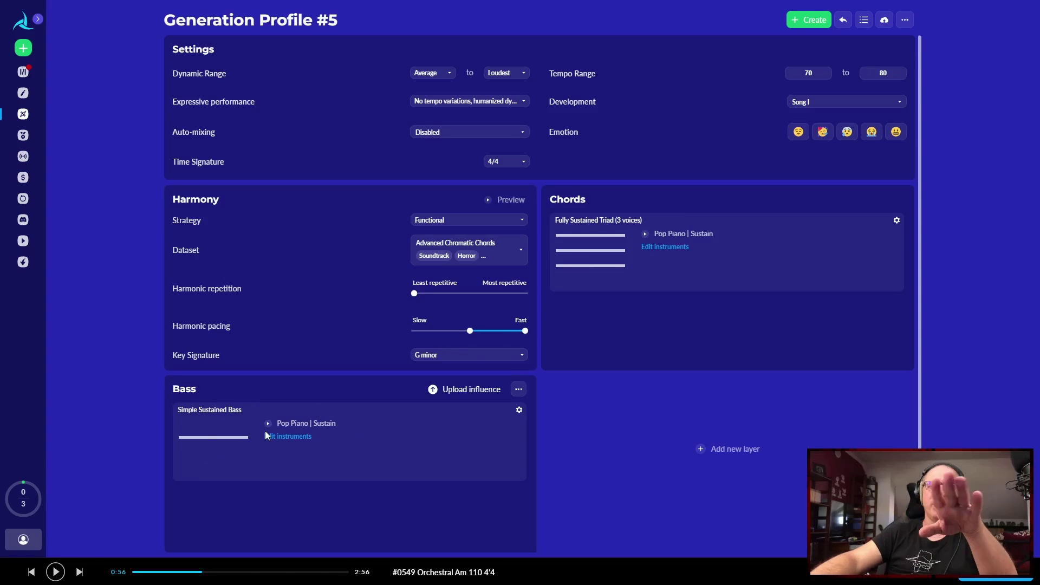
# - Add a Melody layer to Generation Profile #5
pyautogui.click(701, 450)
pyautogui.click(519, 282)
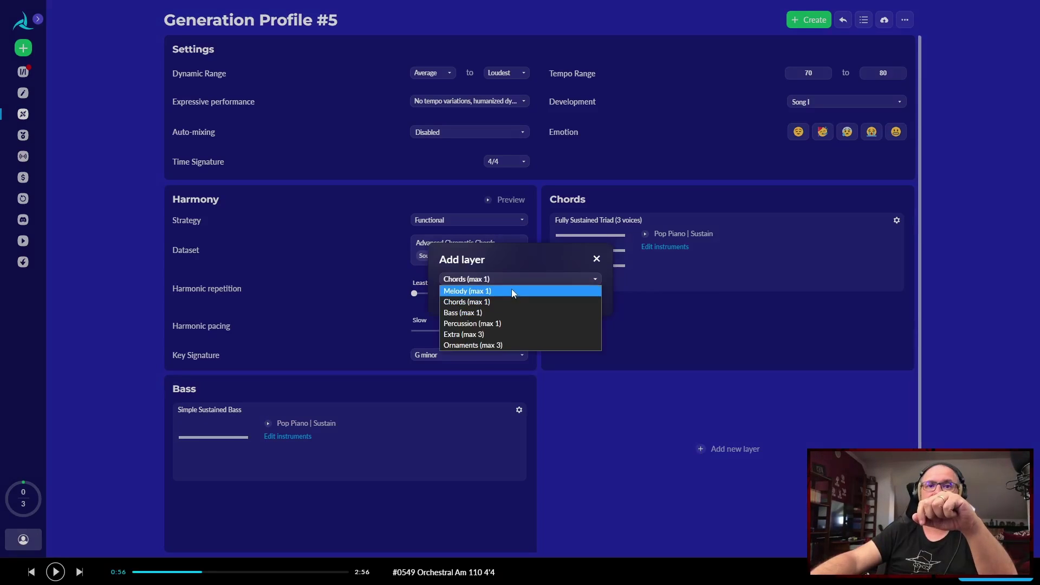
pyautogui.click(512, 289)
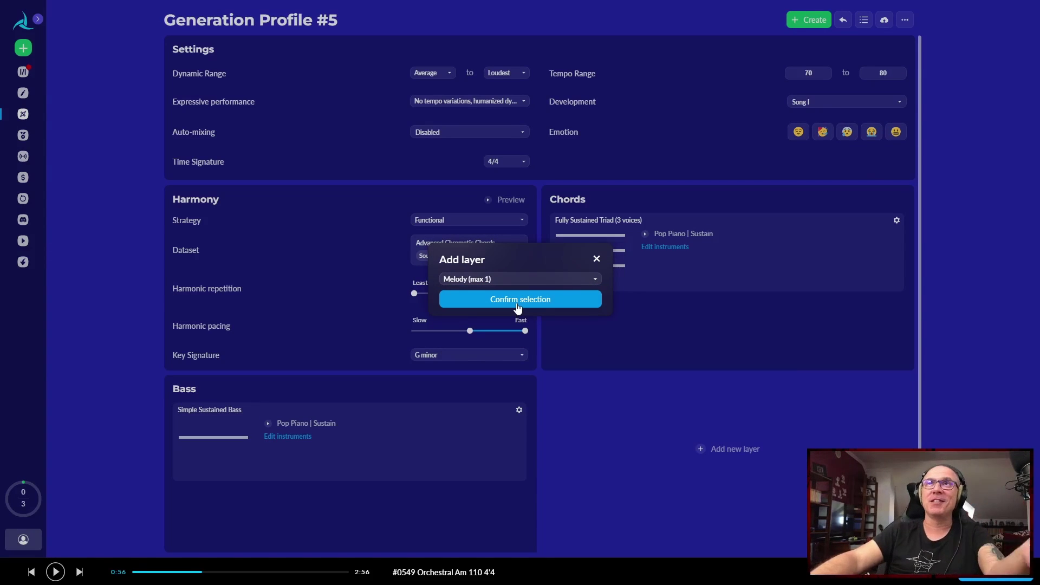
pyautogui.click(517, 306)
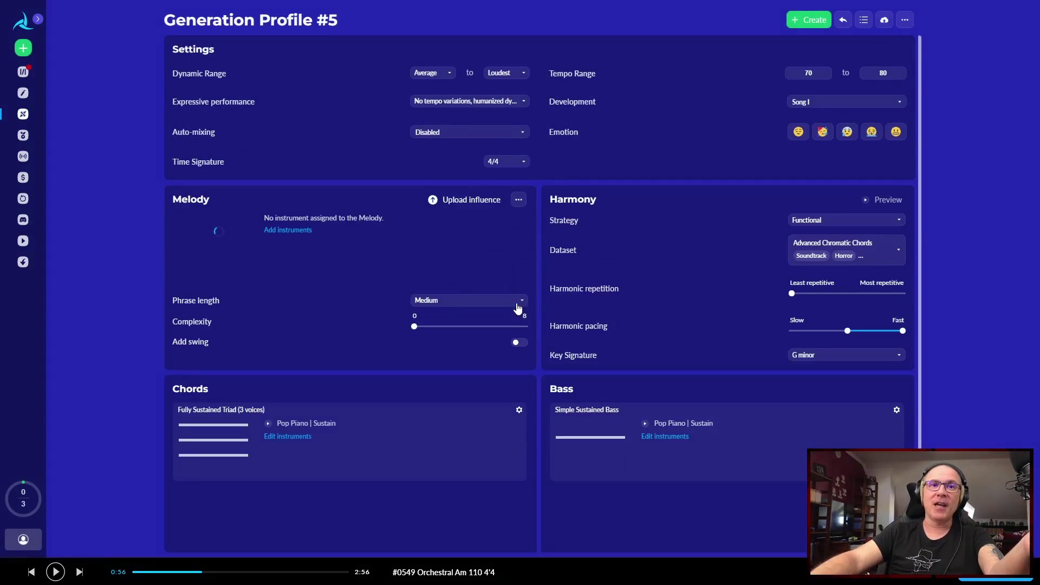
# - Assign the Keyboards instrument Cinematic Piano | Concert to the melody layer
pyautogui.click(297, 230)
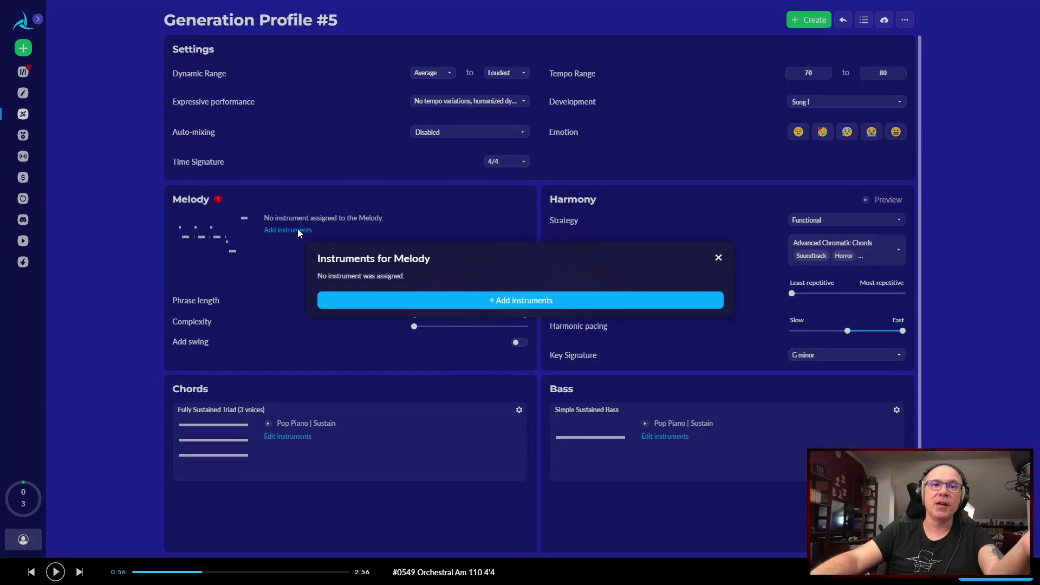
pyautogui.click(475, 307)
pyautogui.click(516, 328)
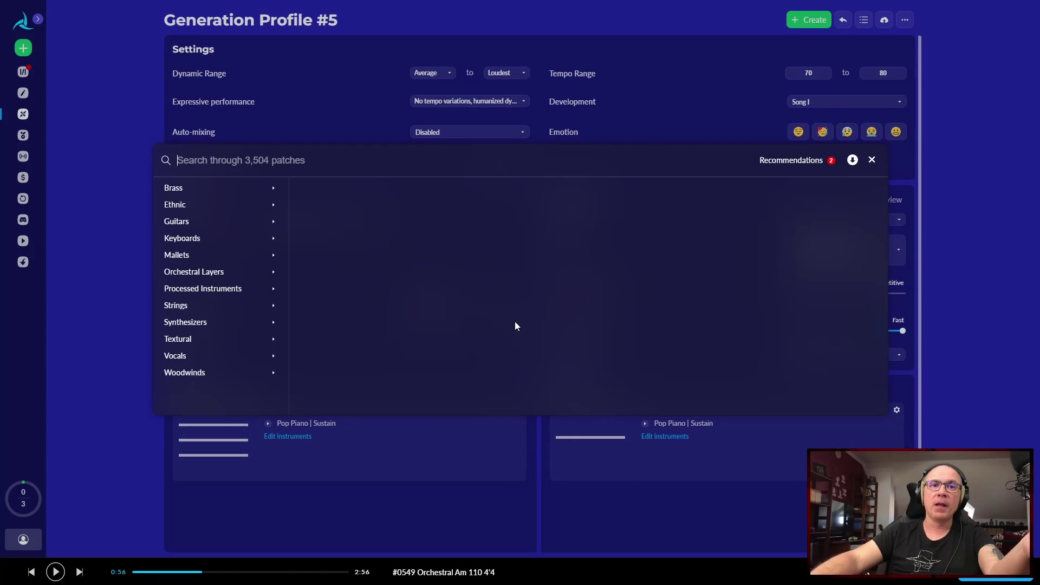
pyautogui.click(212, 244)
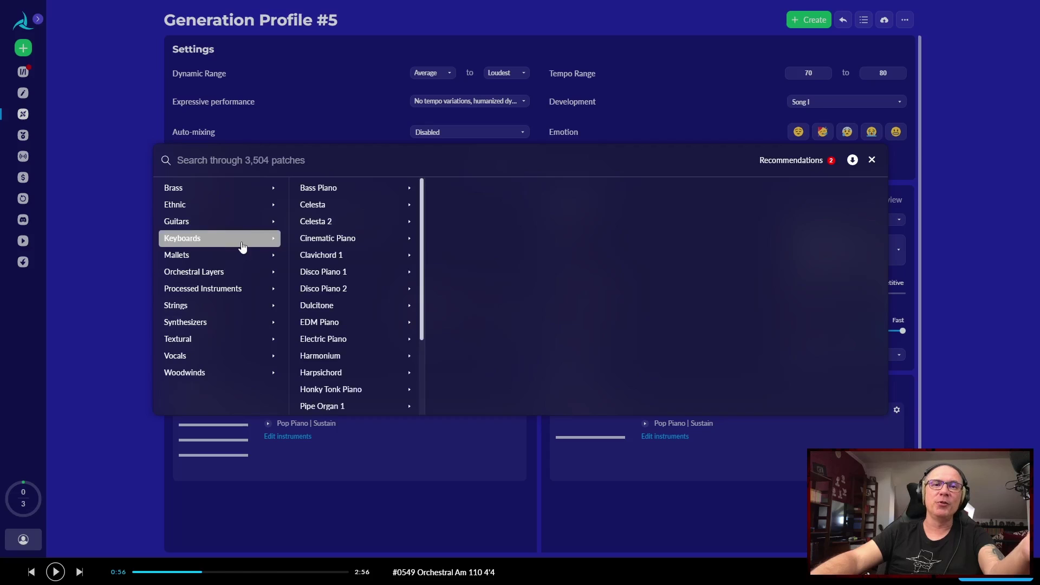
pyautogui.click(348, 243)
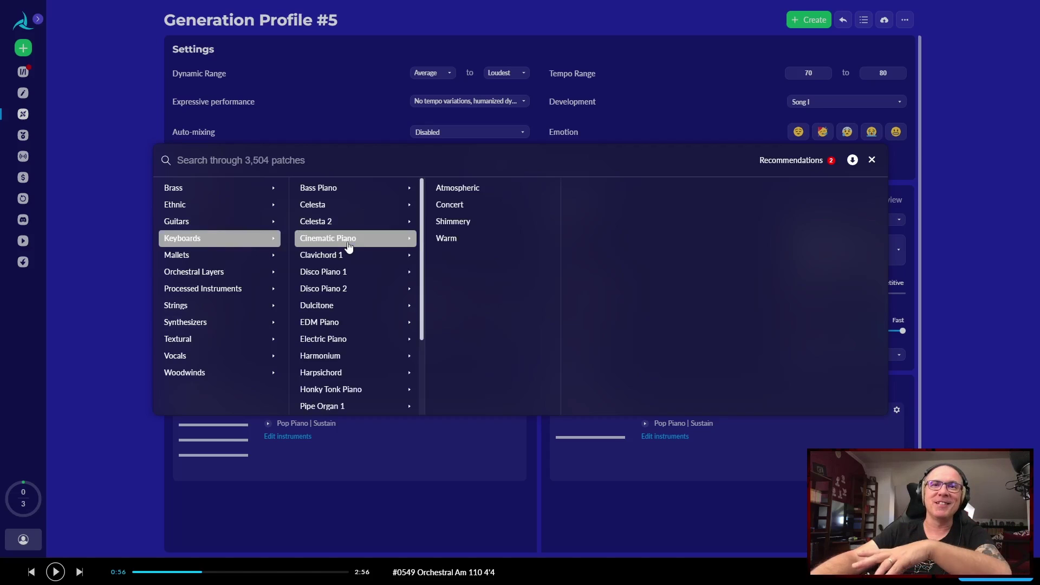
pyautogui.click(472, 207)
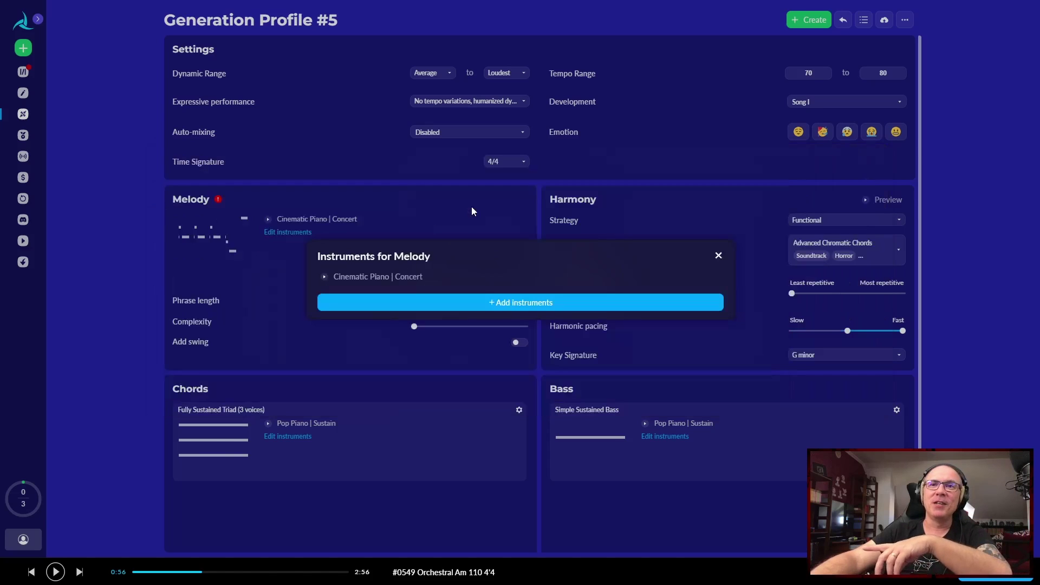
pyautogui.click(719, 256)
# - Return to the Generation Profiles list, showing Profile #5 in G Minor, 70–80 BPM
pyautogui.moveTo(389, 282)
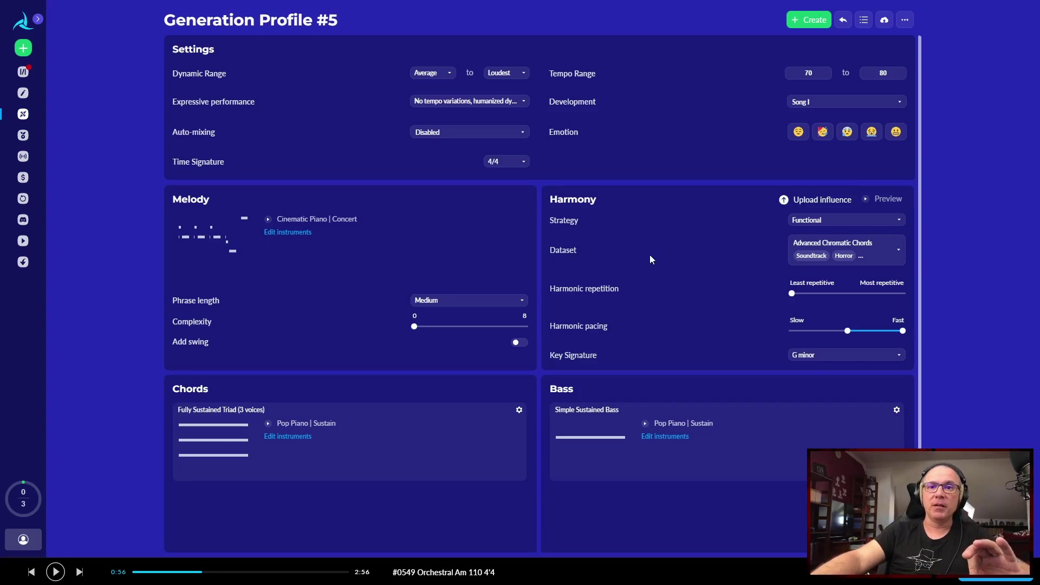
pyautogui.moveTo(763, 442)
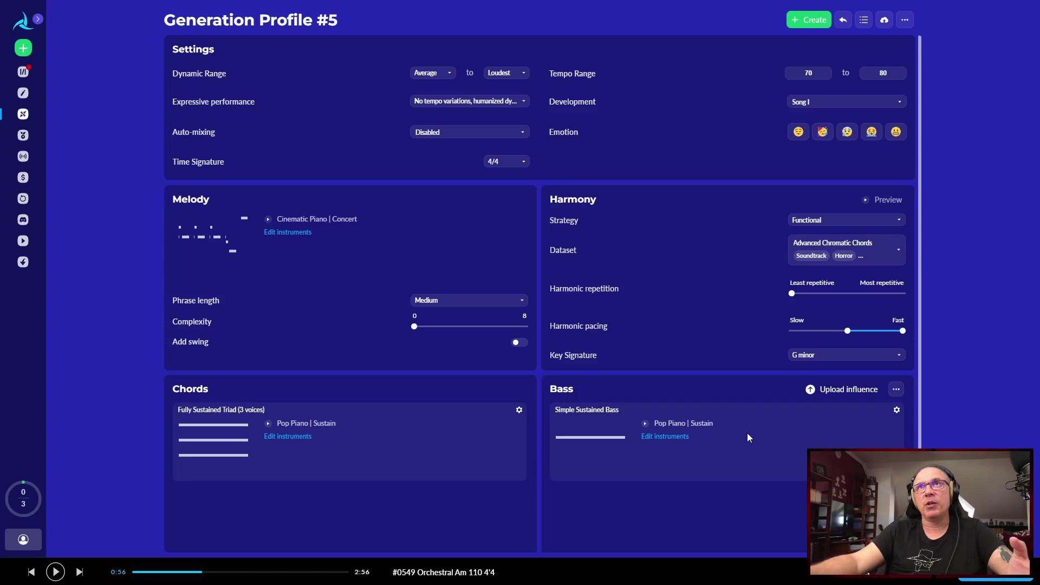
pyautogui.moveTo(314, 275)
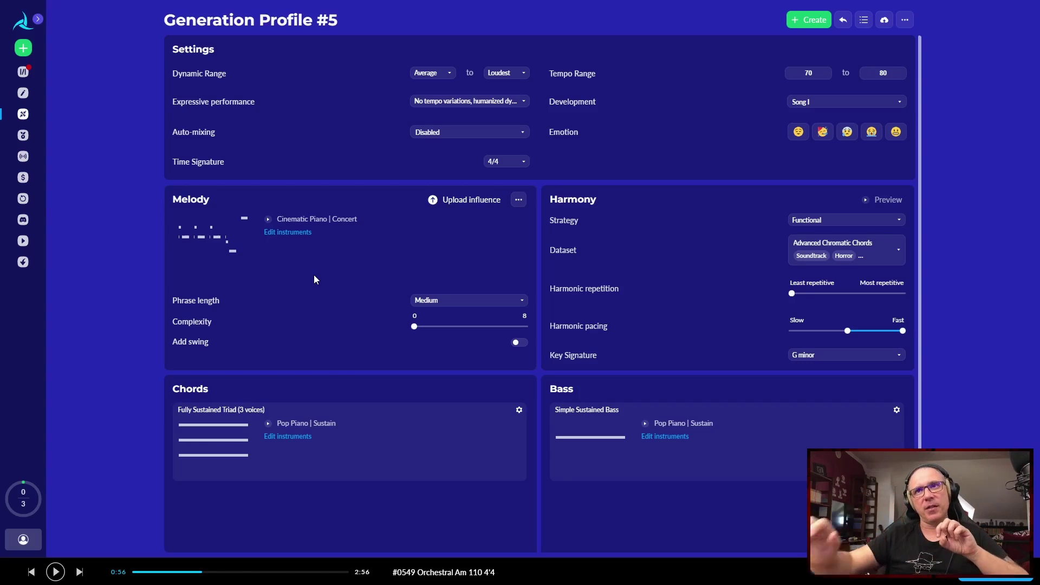
pyautogui.click(843, 20)
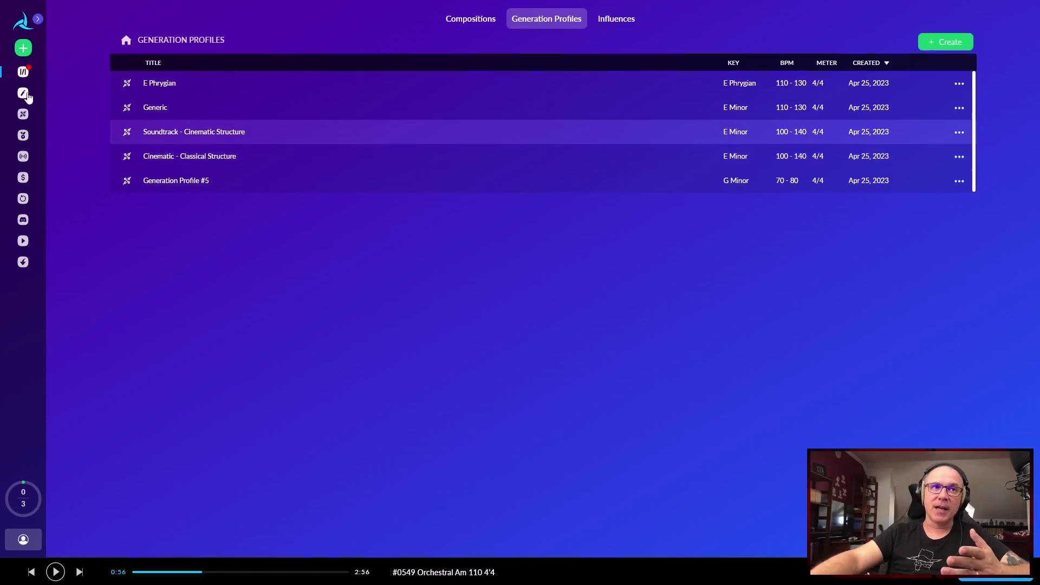
# - Switch to the Compositions page listing the three Cinematic Em tracks
pyautogui.click(471, 20)
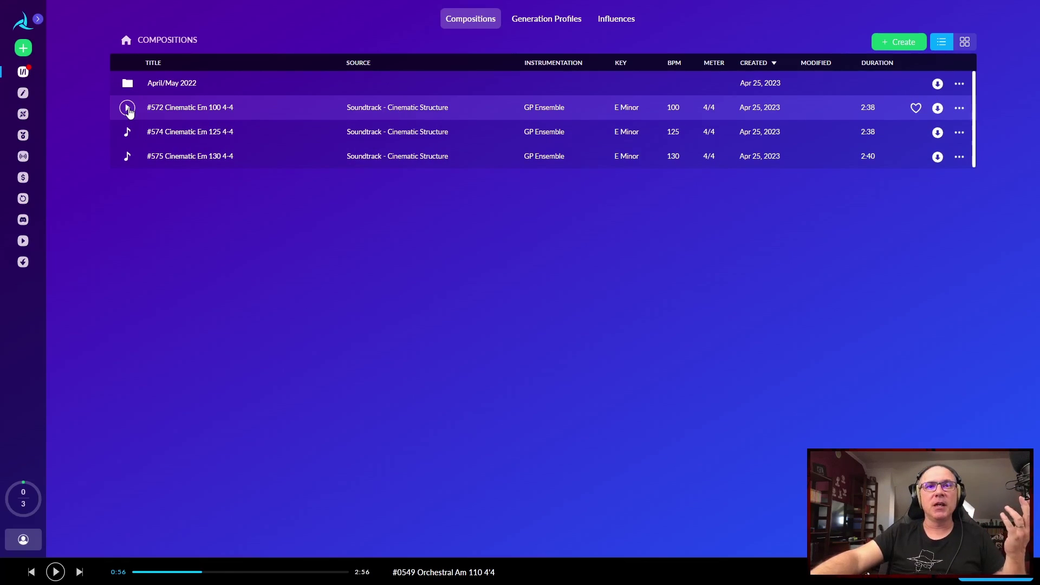
# - Play #575 Cinematic Em 130 4-4 and pause it at 0:13
pyautogui.click(127, 157)
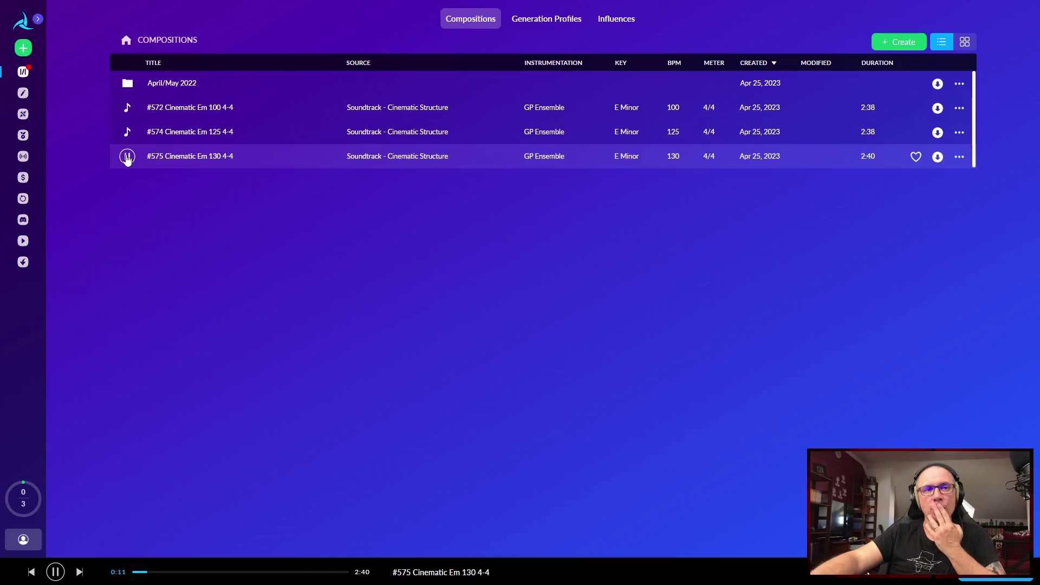
pyautogui.click(127, 157)
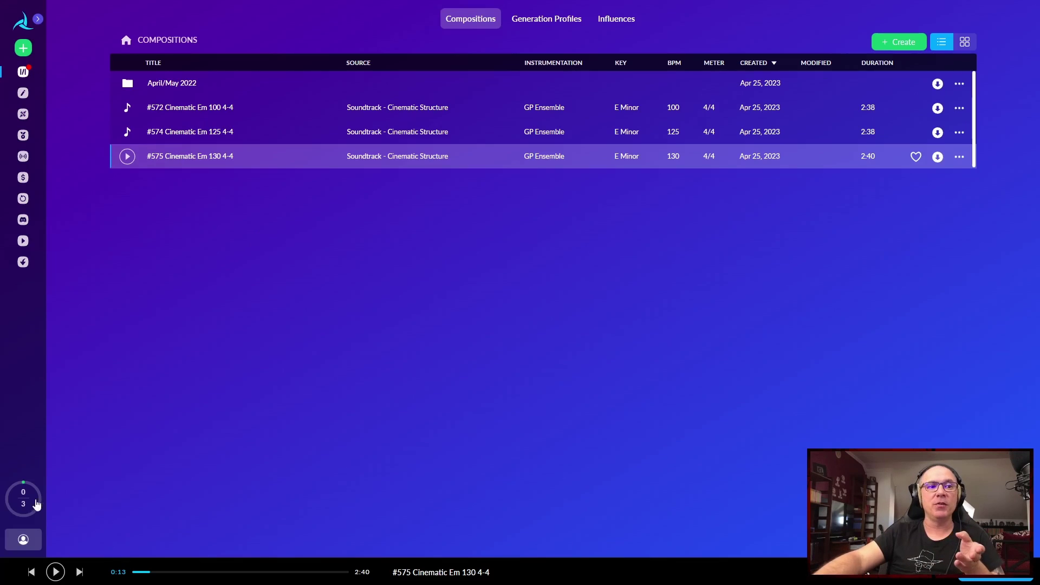
pyautogui.moveTo(23, 508)
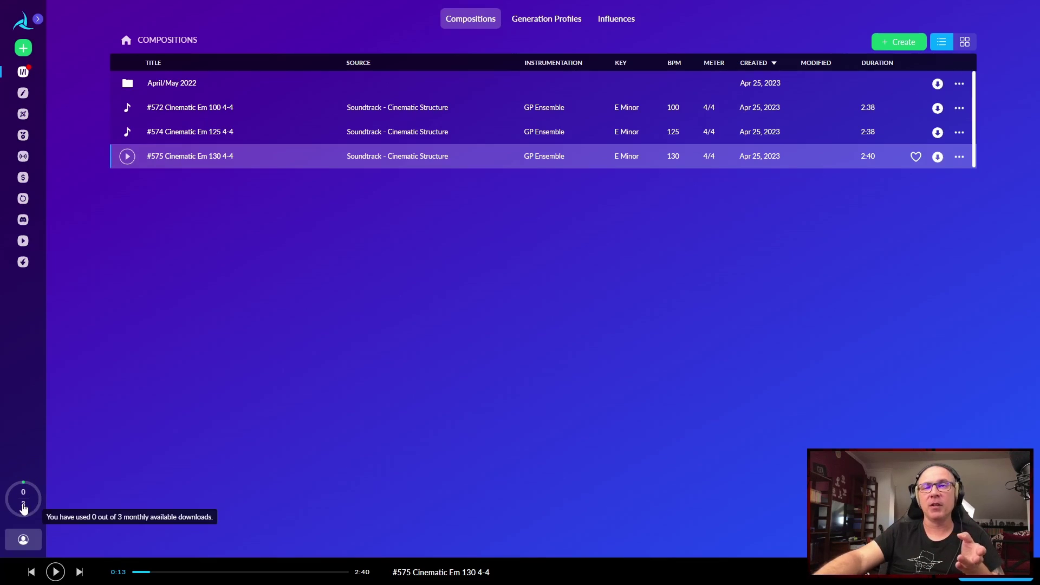